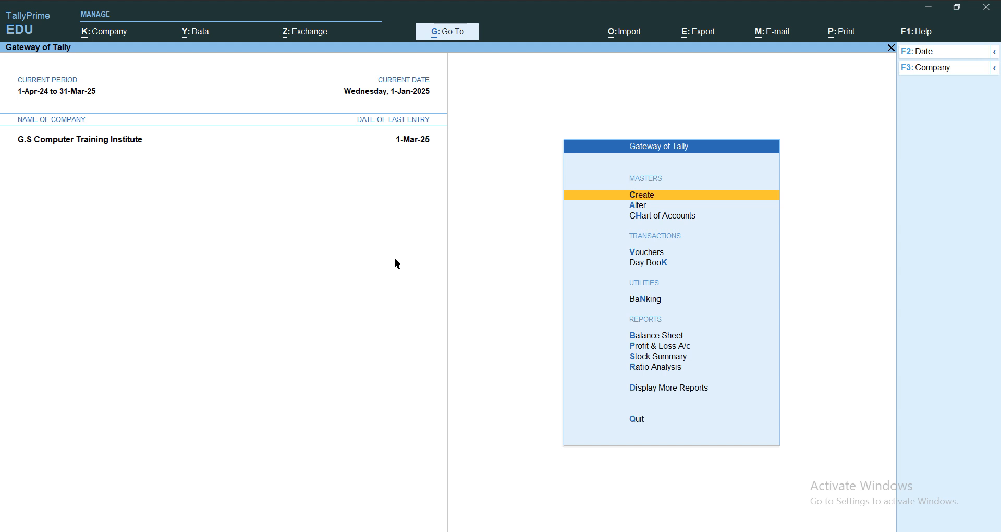
- Open the creation form for a new voucher type master
text(cvou)
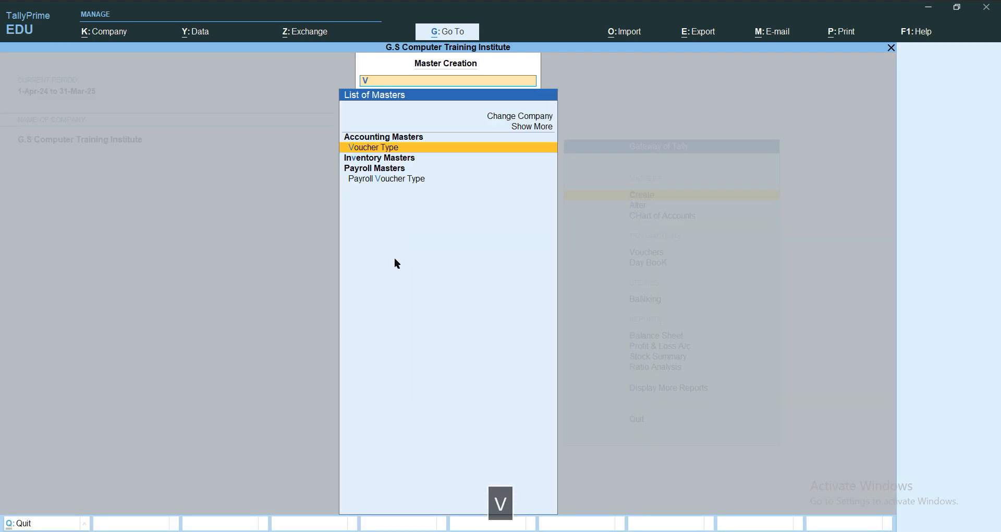
text(t)
key(Return)
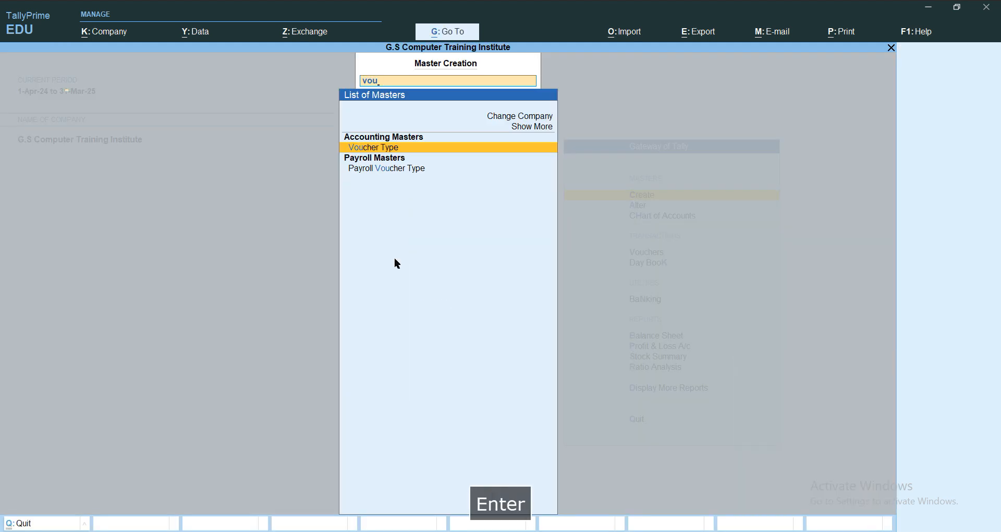
key(Return)
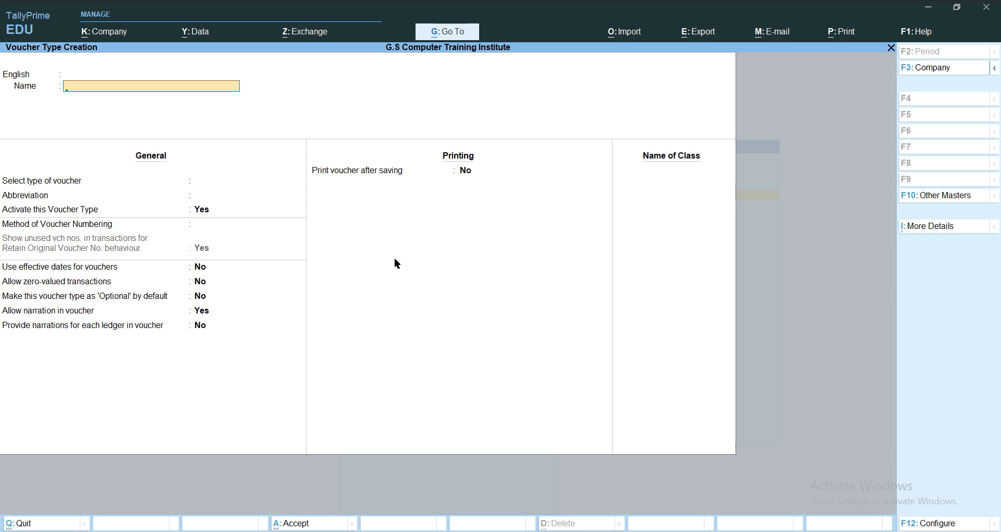
text(Re)
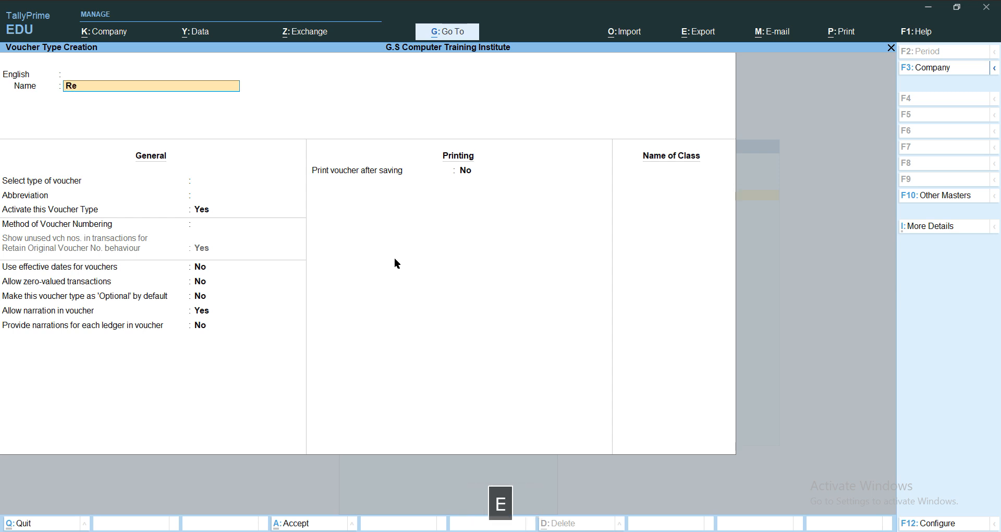
text(vers)
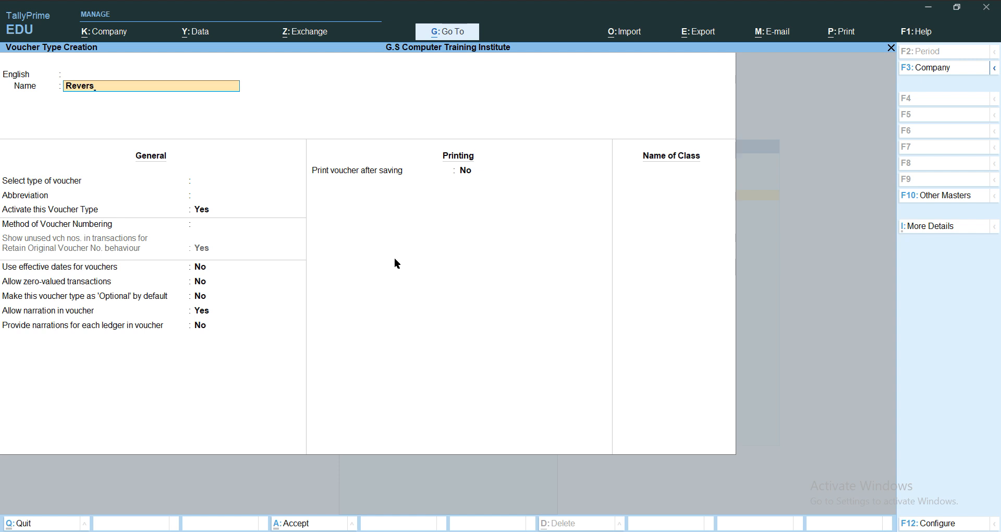
key(BackSpace)
key(BackSpace)
key(BackSpace)
key(BackSpace)
key(BackSpace)
key(BackSpace)
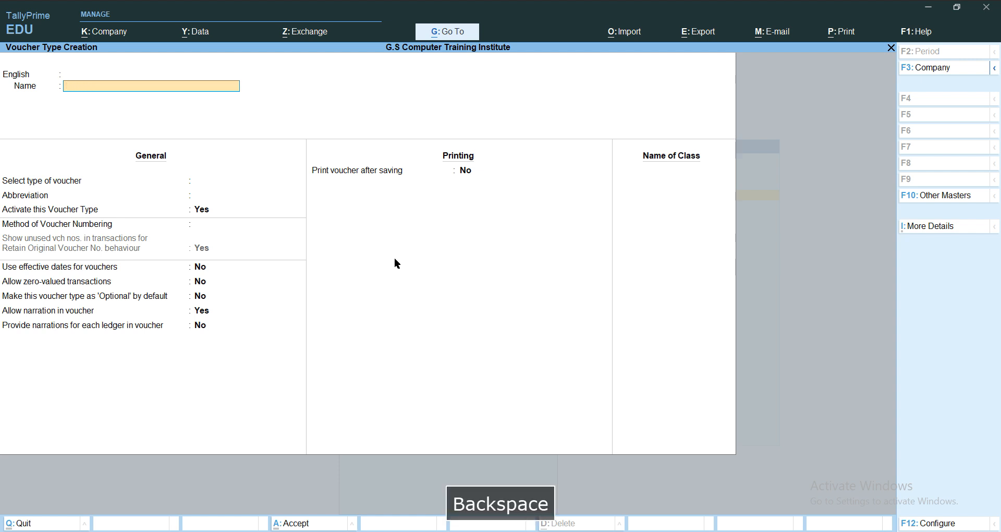
- Name the new voucher type "Provision For Exp" and leave its alias empty
text(Provis)
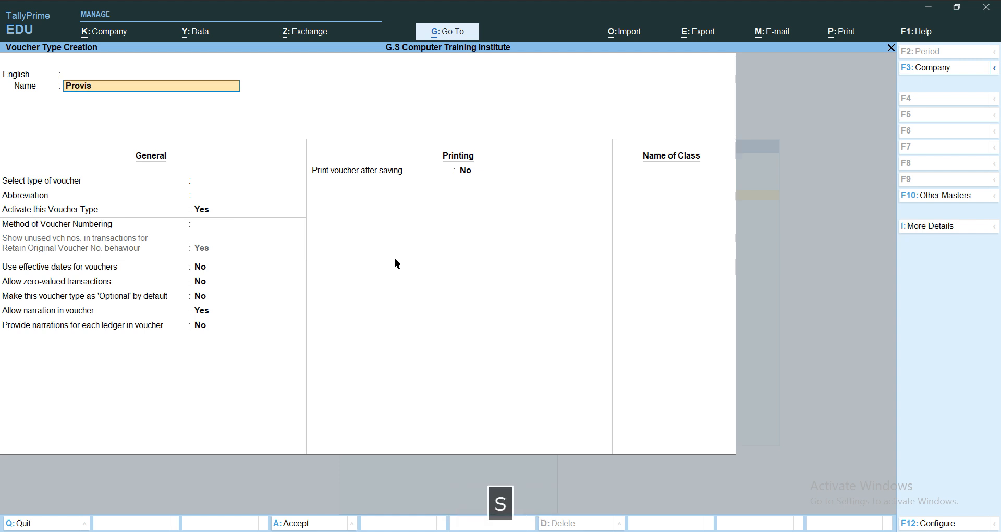
text(ion For )
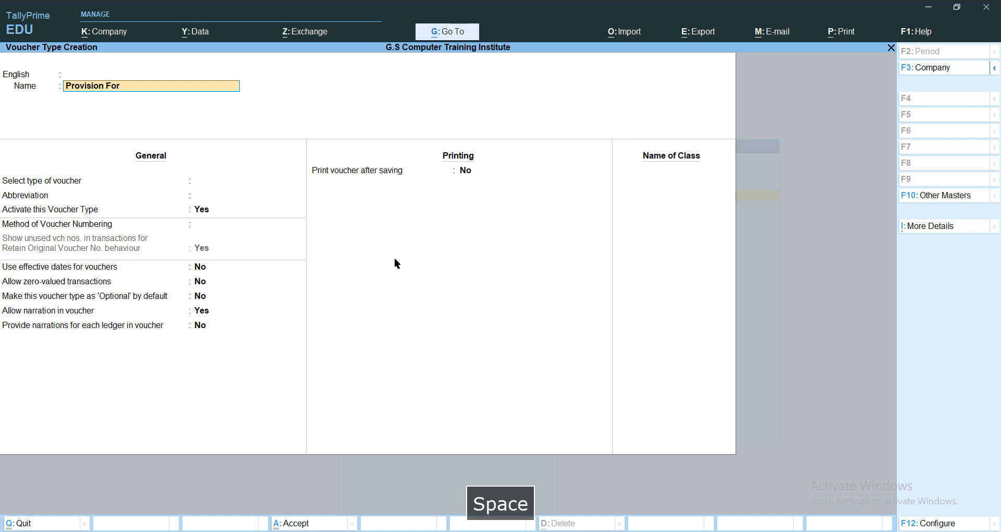
text(Exp)
key(Return)
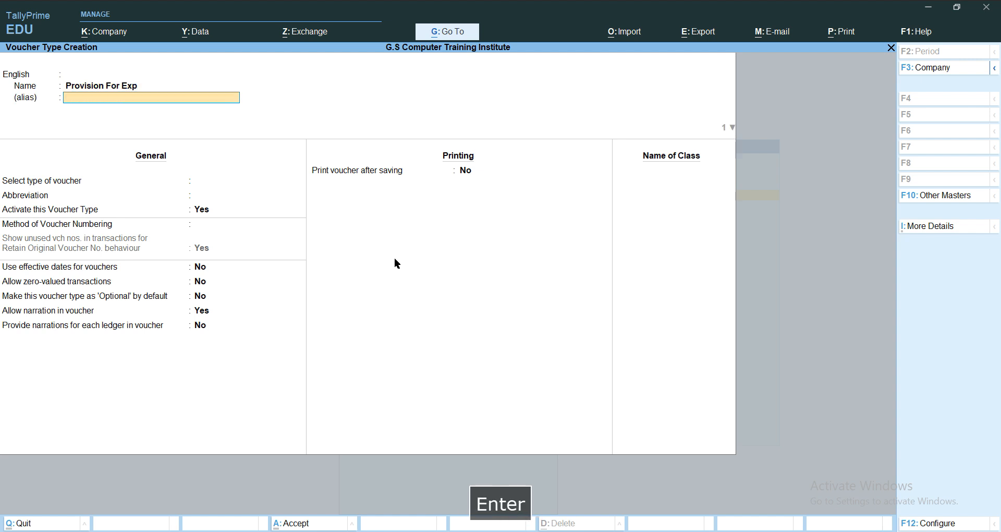
key(Return)
key(Return)
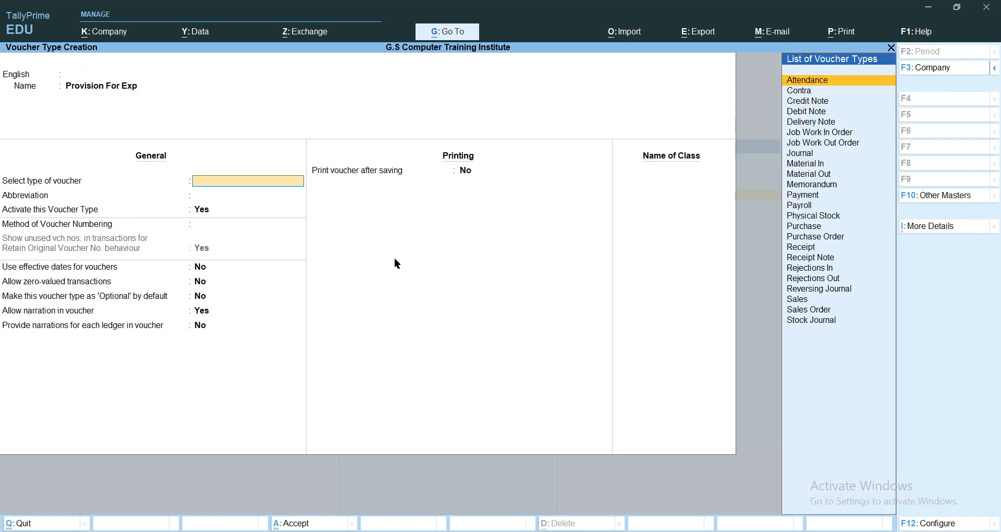
- Base the voucher type on Reversing Journal, save it and leave the voucher type creation form
text(Re)
key(Down)
key(Down)
key(Down)
key(Down)
key(Down)
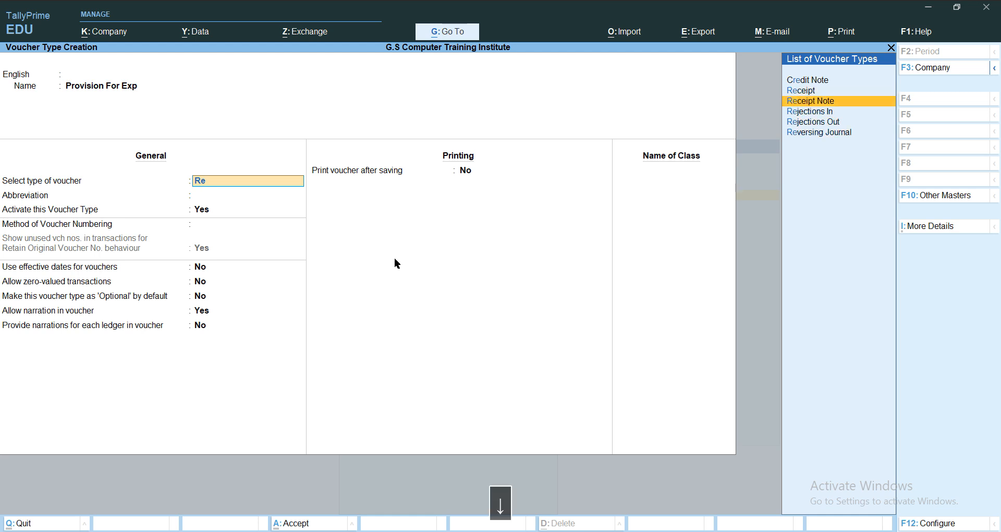
key(Return)
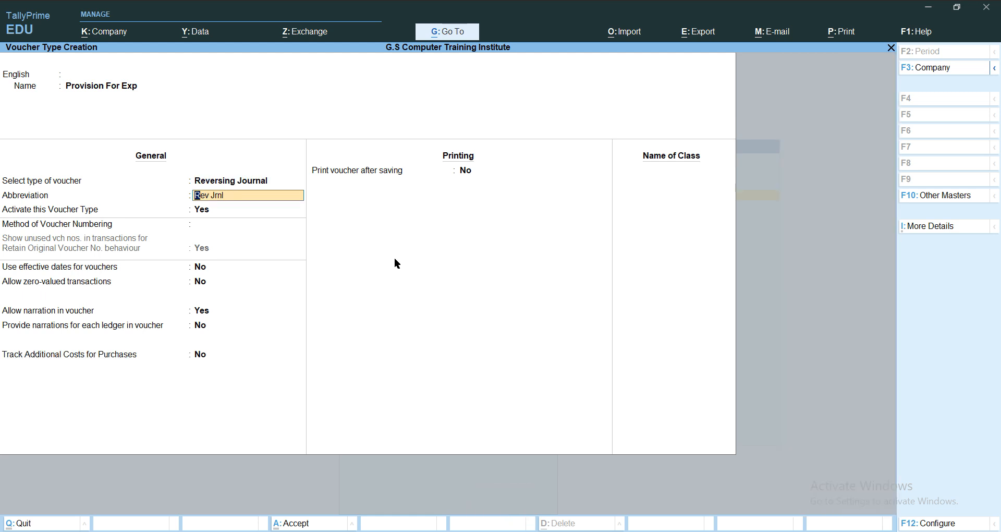
key(ctrl+a)
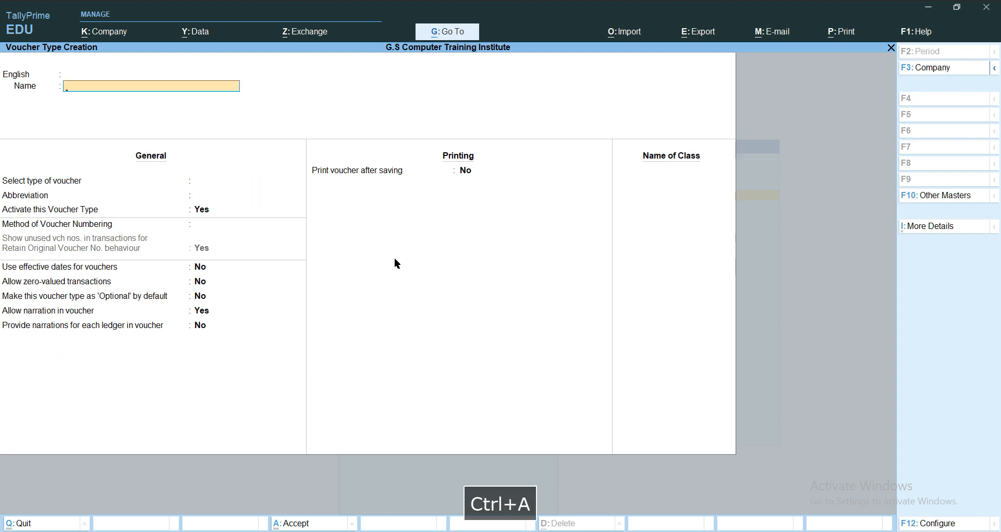
key(Escape)
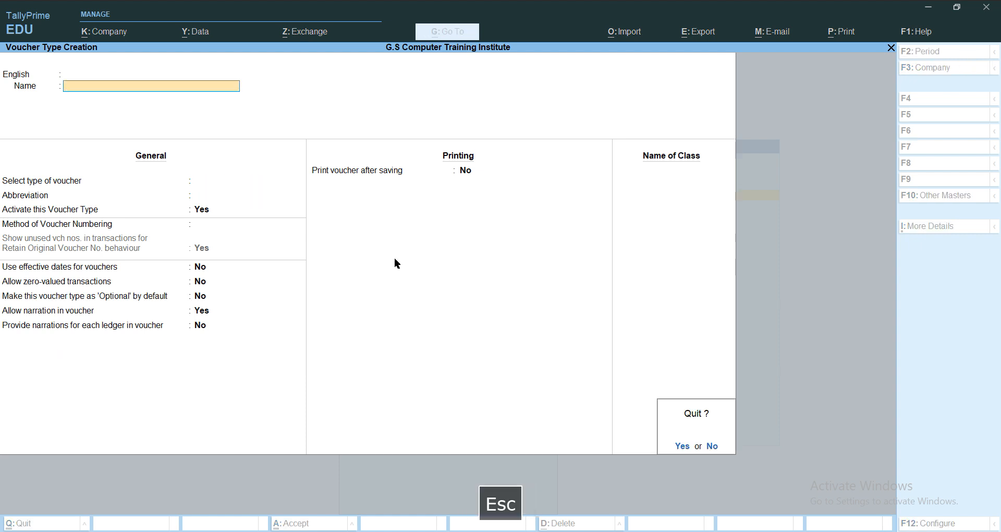
key(Escape)
- Try to create a scenario master named "Provision For Exp", then return to the Gateway of Tally
text(sc)
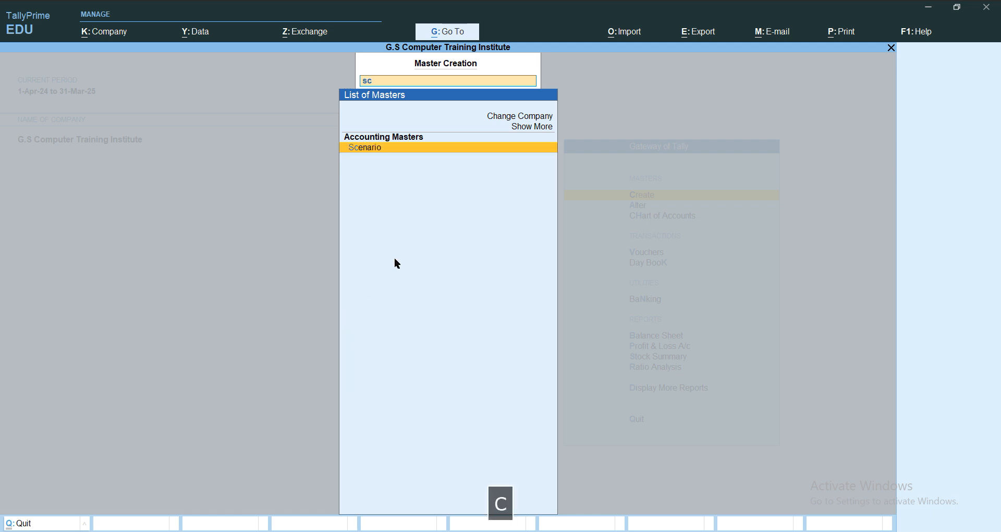
key(Return)
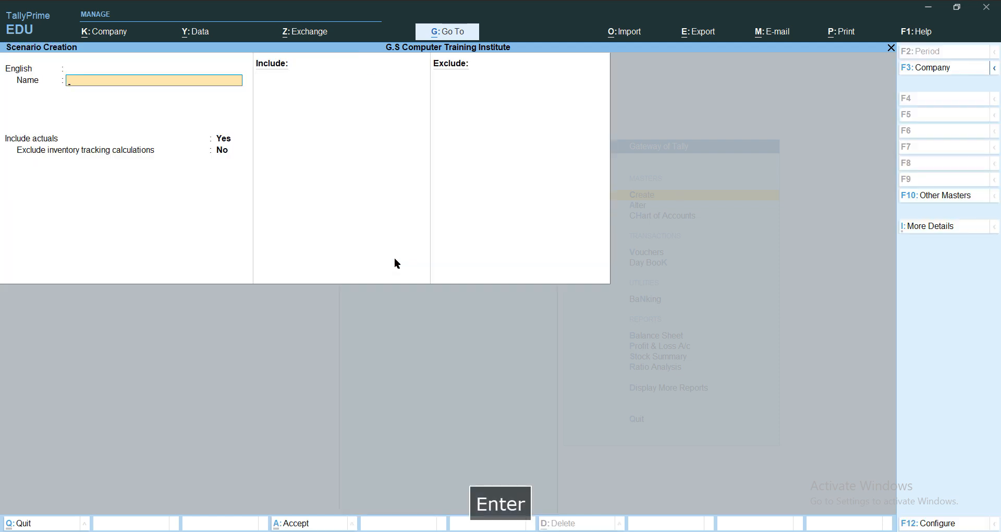
text(Provi)
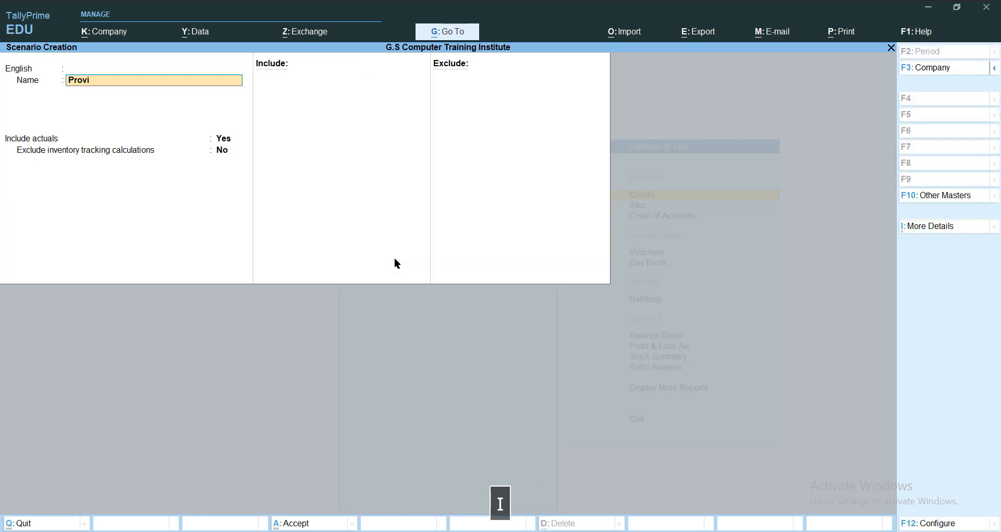
text(sion For )
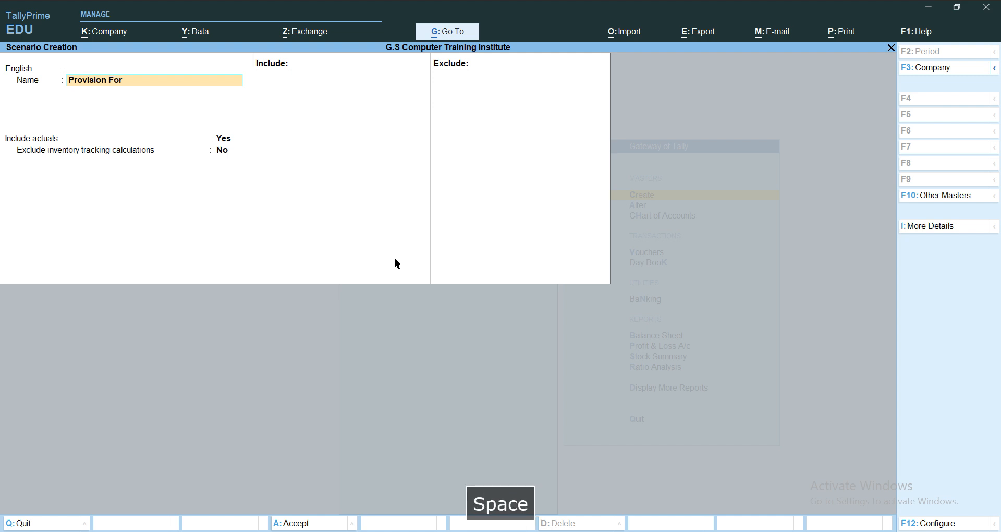
text(Exp)
key(Return)
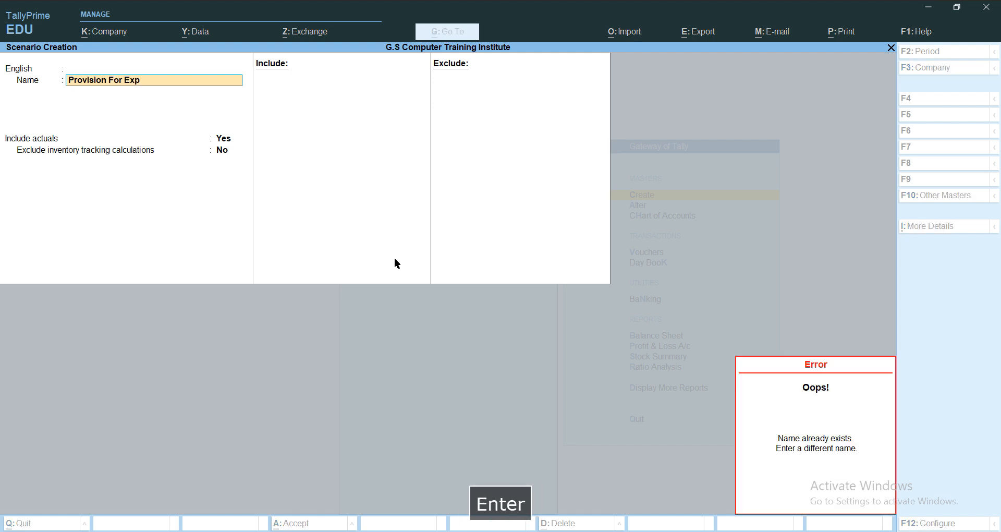
key(Escape)
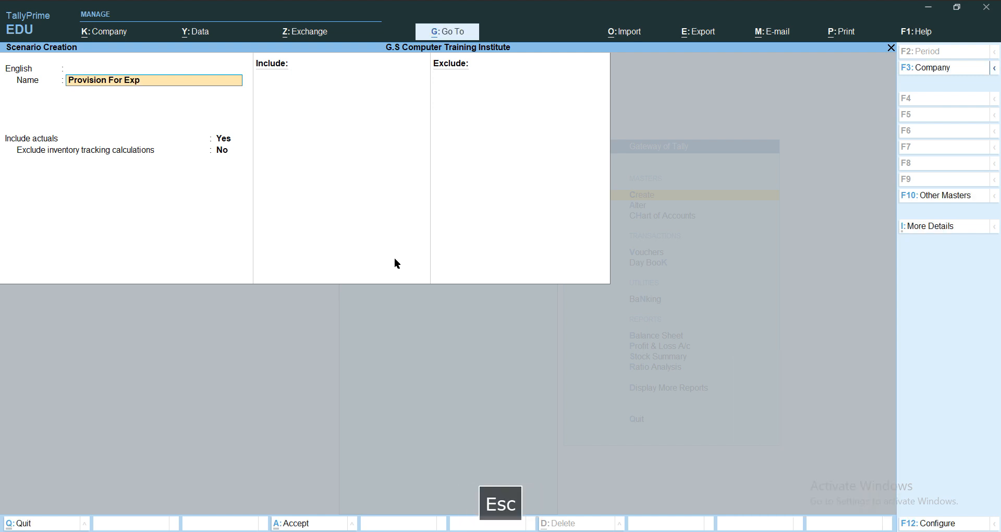
key(Escape)
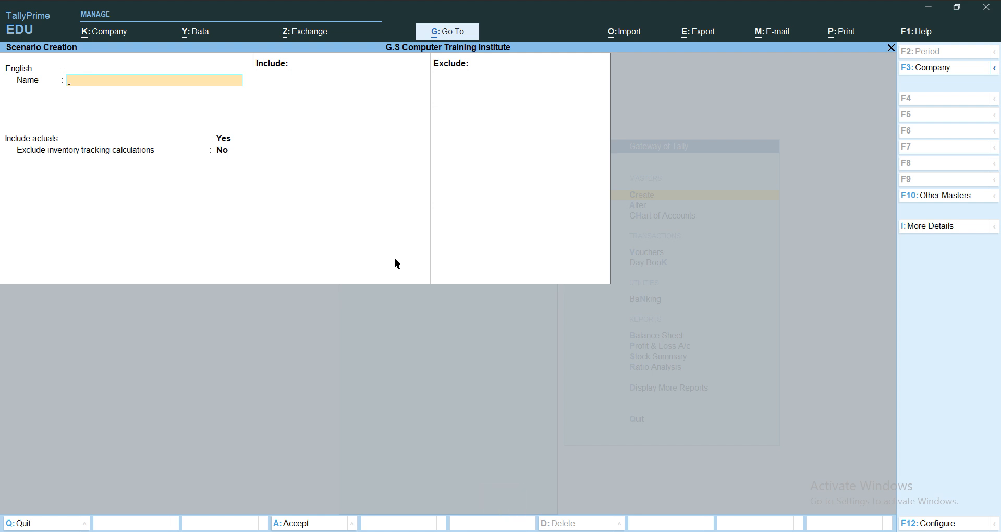
key(Escape)
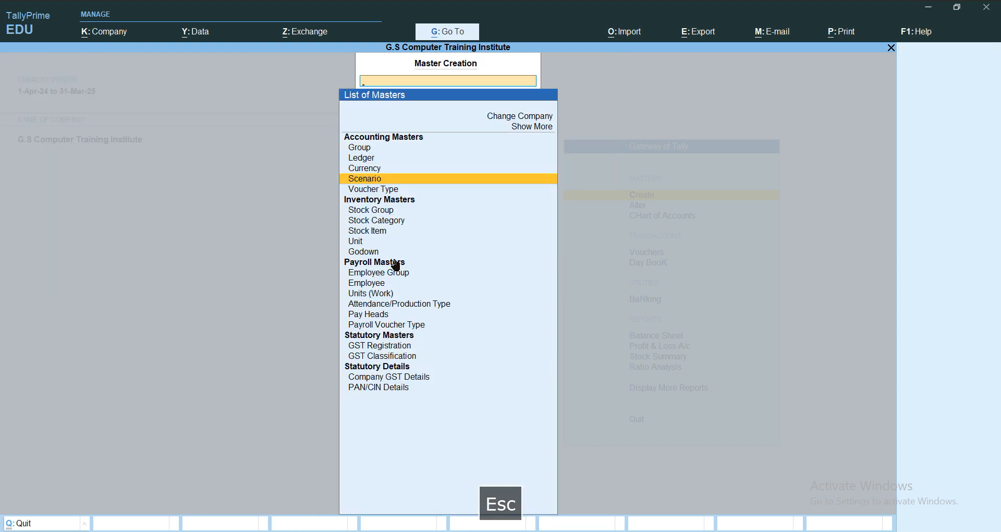
key(Escape)
key(Escape)
key(Escape)
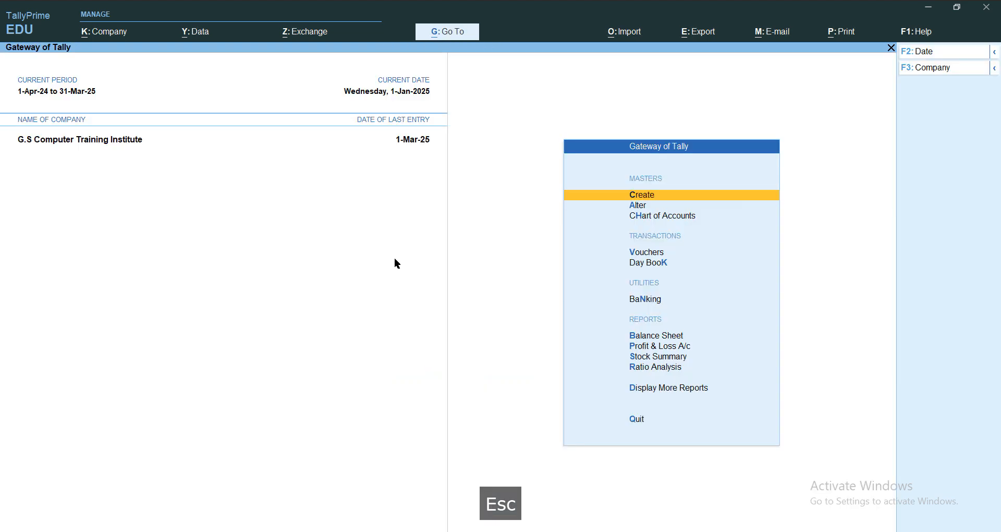
- Open the existing "Provision For Exp" scenario for alteration, check its included voucher types, and return to the Gateway of Tally
text(a)
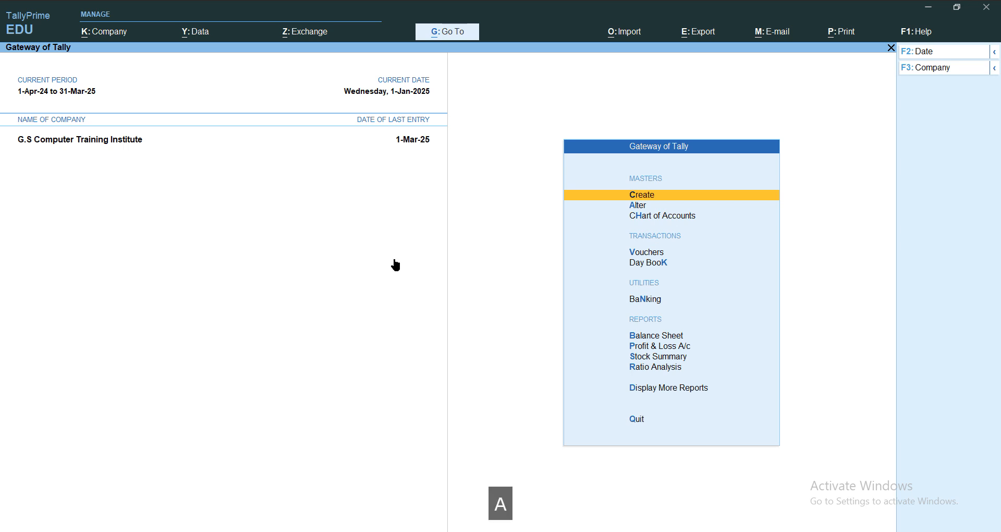
text(Proc)
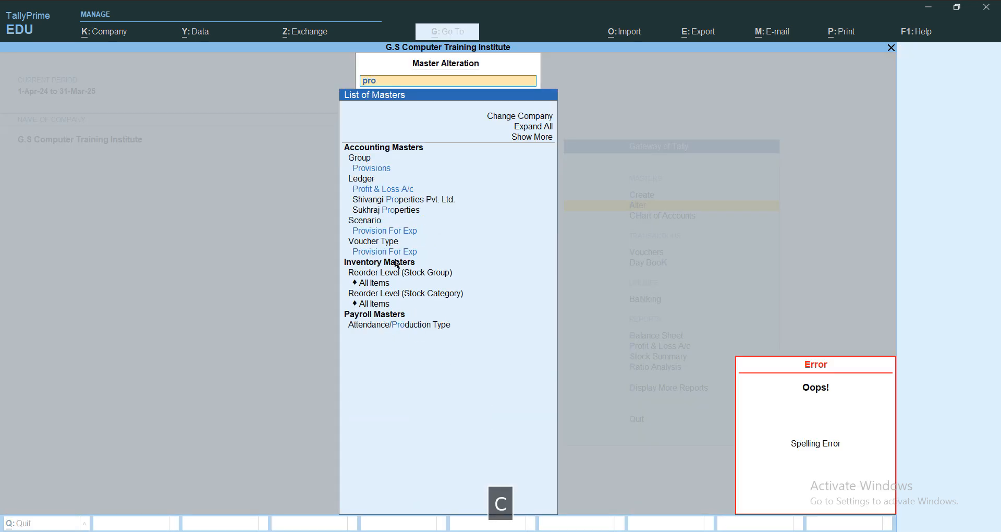
key(Down)
key(Down)
key(Down)
key(Down)
key(Down)
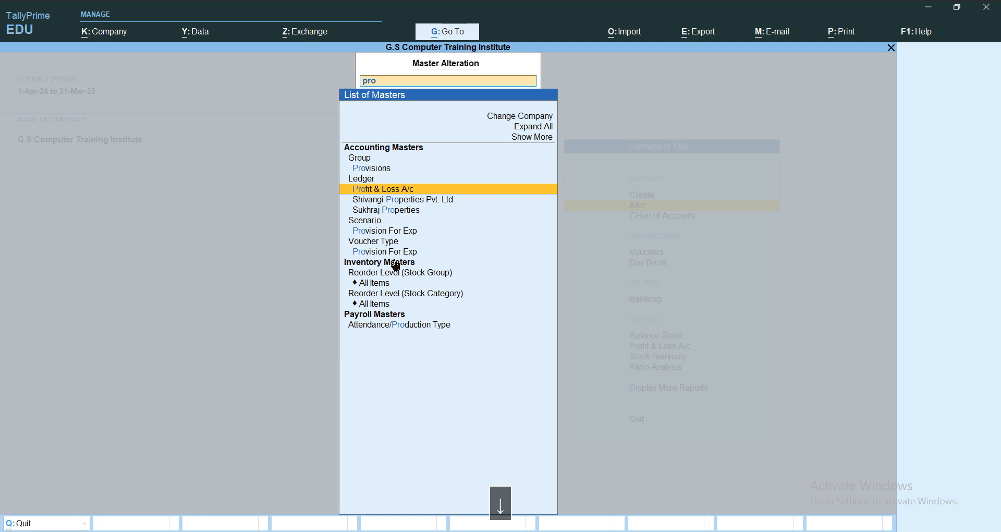
key(Down)
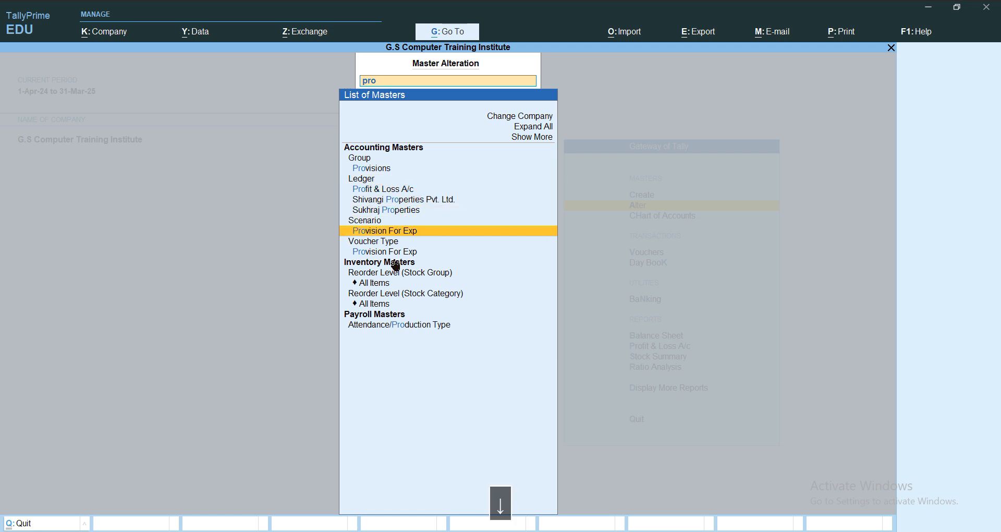
key(Return)
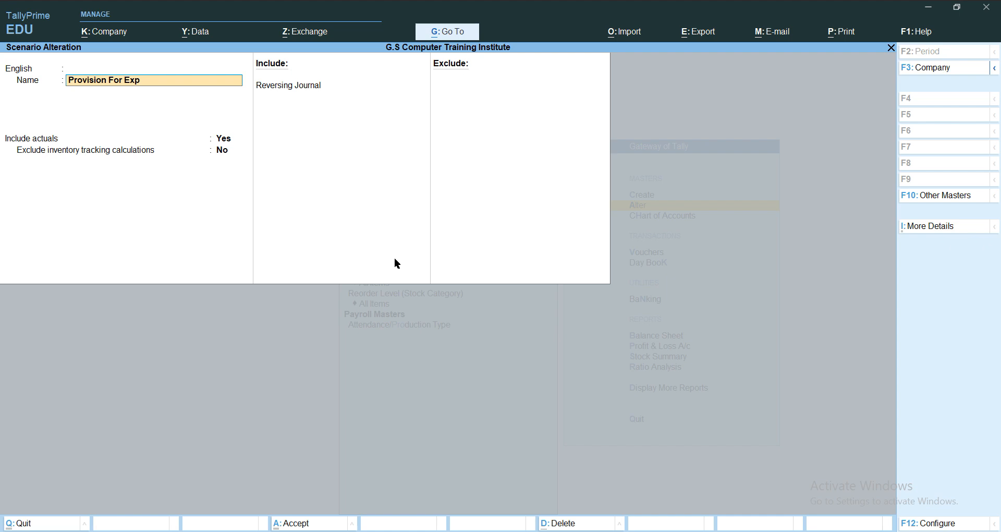
key(ctrl+a)
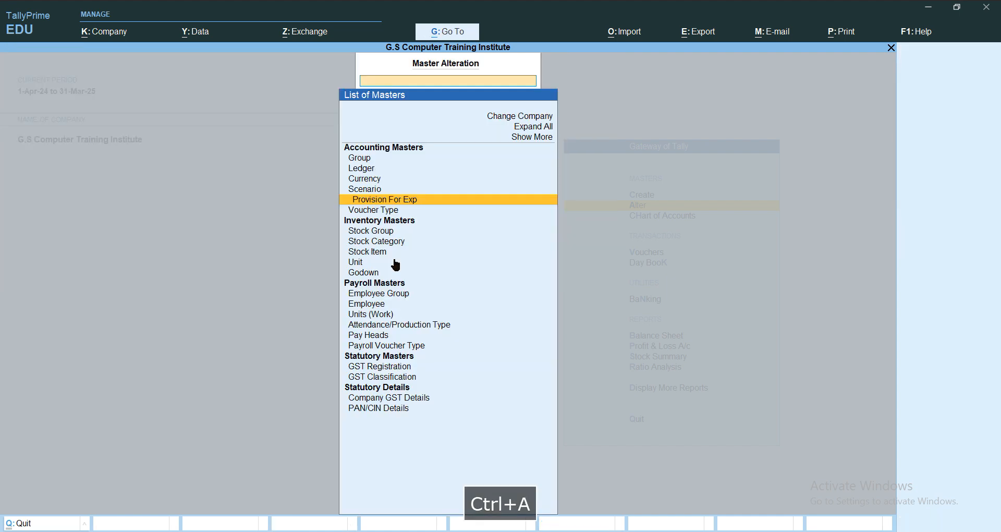
key(Escape)
key(Escape)
key(Escape)
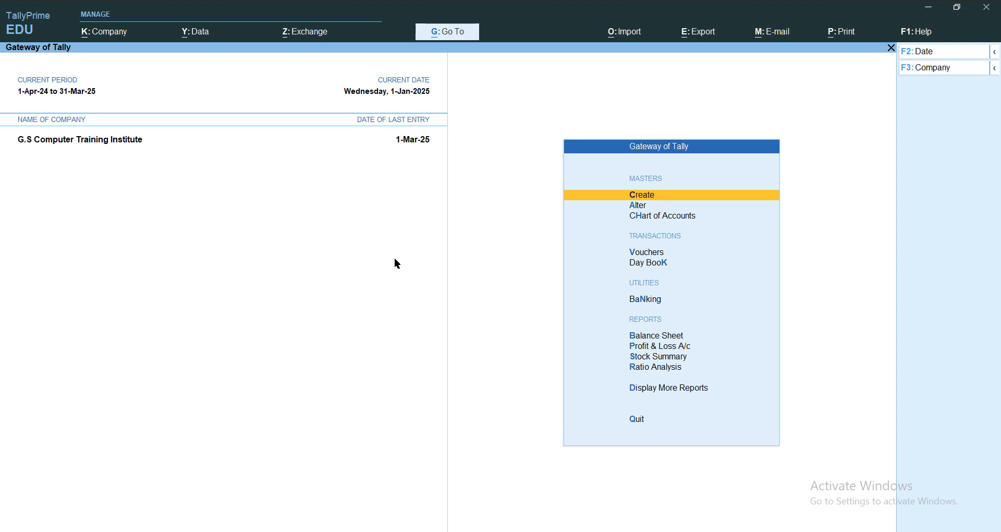
- Start a new accounting voucher and choose Reversing Journal as its voucher type
key(v)
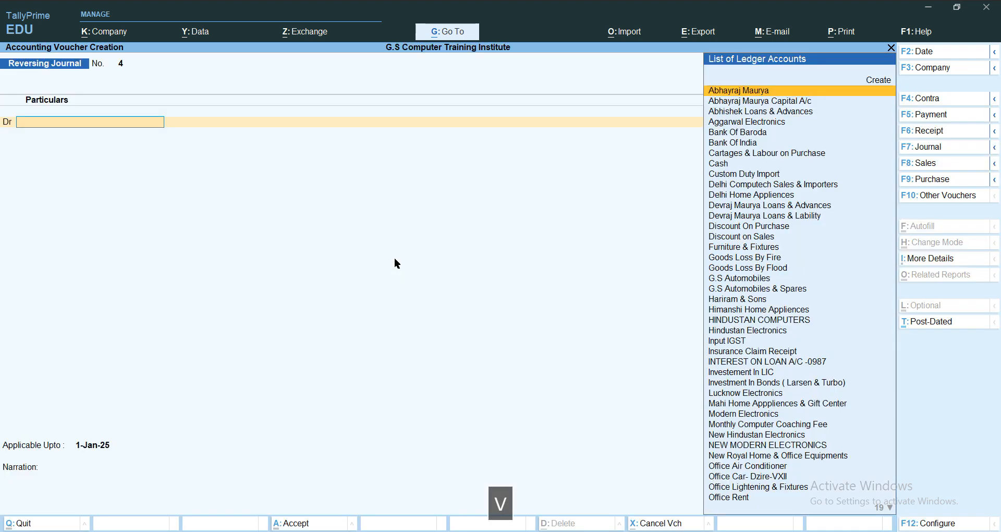
click(950, 197)
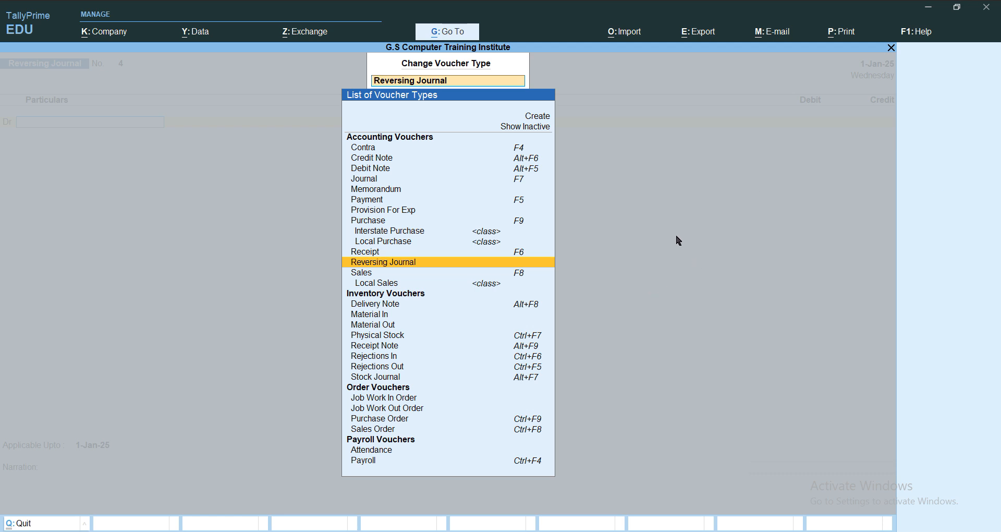
click(510, 129)
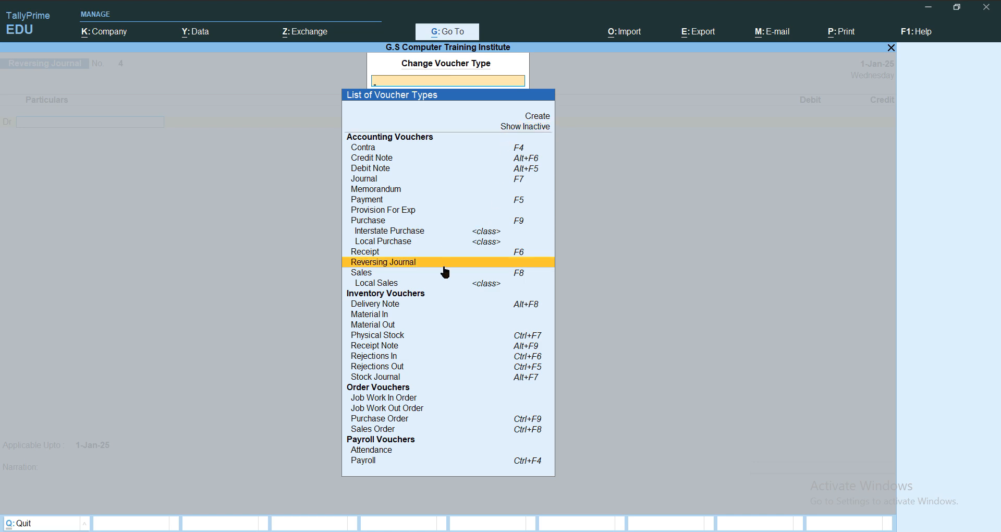
key(Return)
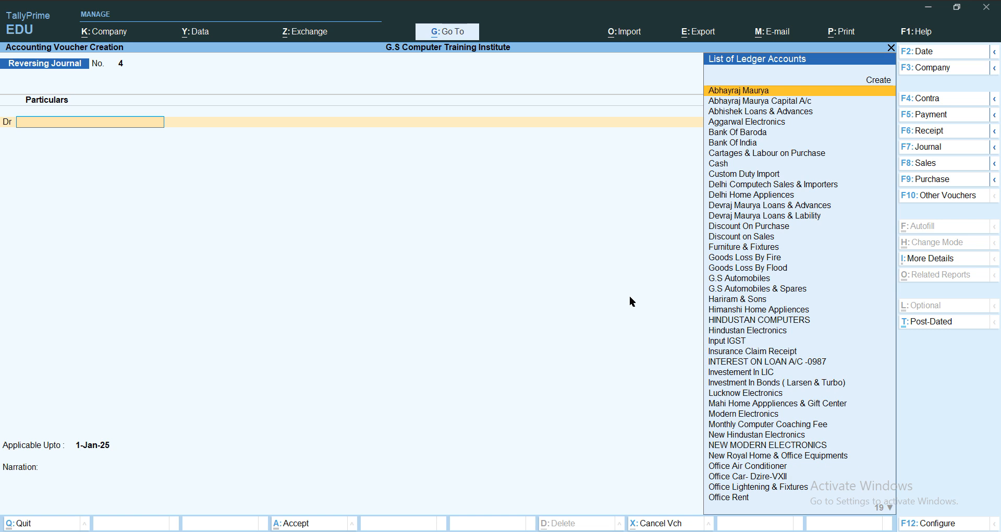
- Select Salary A/c as the first debit ledger, review its ledger master and accept it without edits
text(Sala)
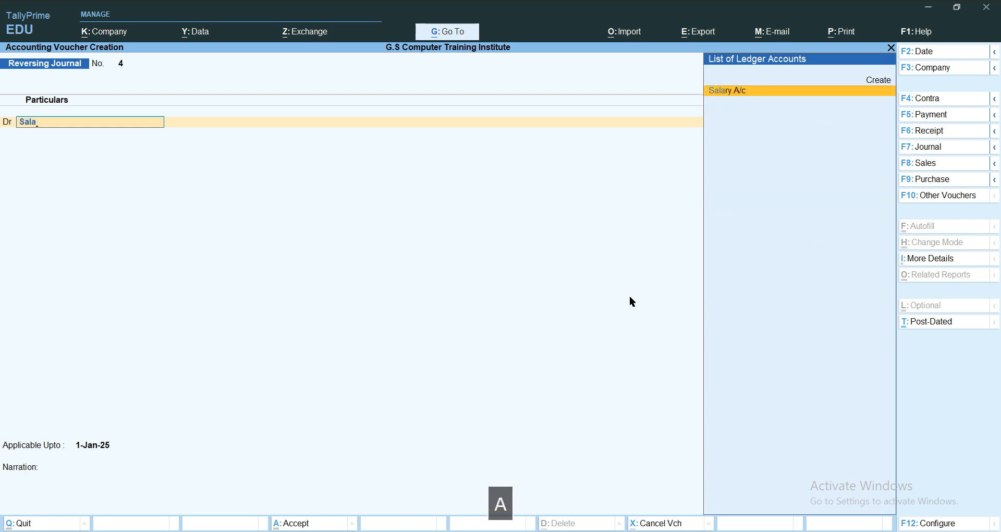
key(Return)
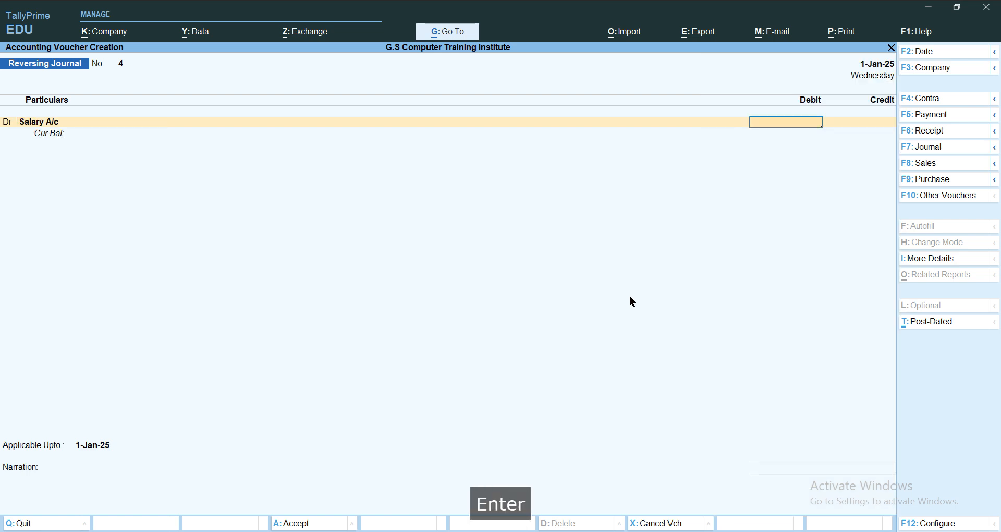
key(BackSpace)
key(ctrl+Return)
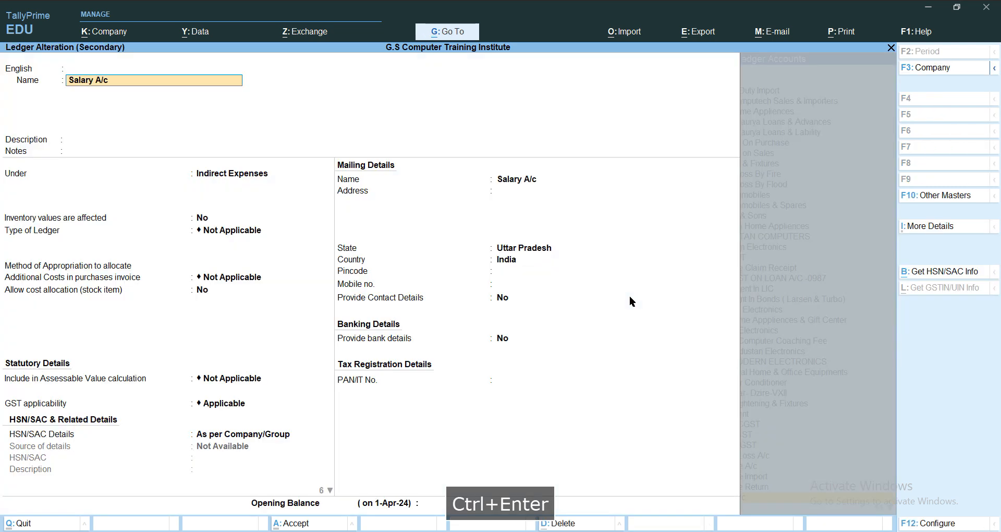
key(ctrl+a)
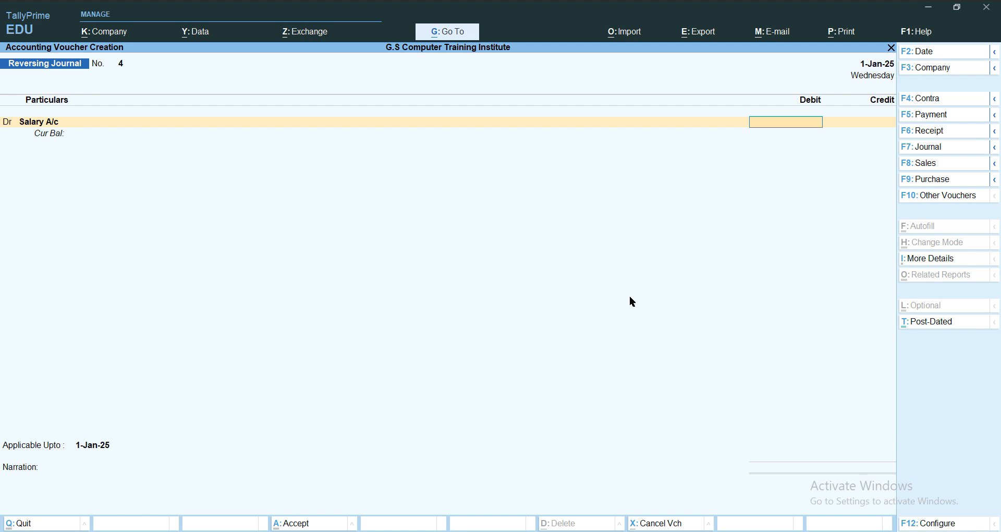
- Set the voucher date to 1-May-24 and debit Salary A/c with 5,00,000
key(F2)
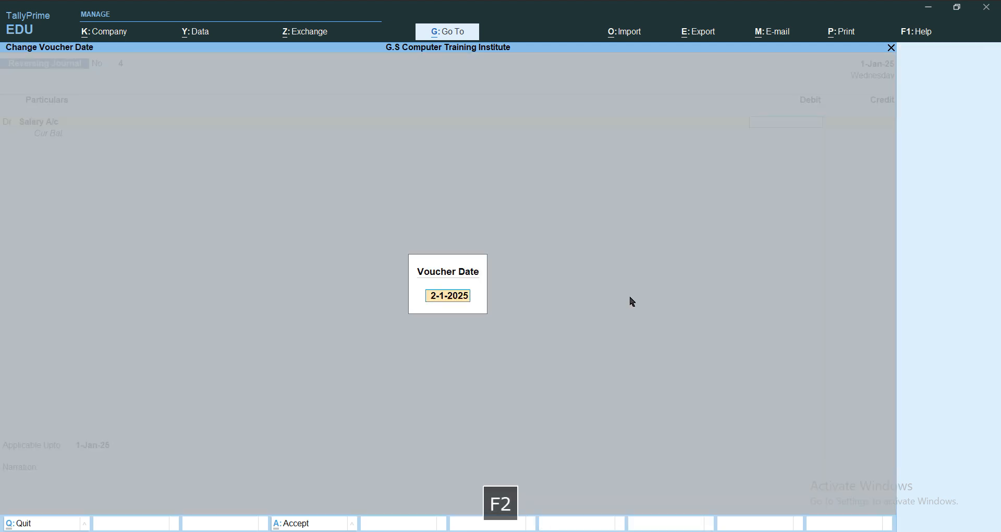
text(1.5)
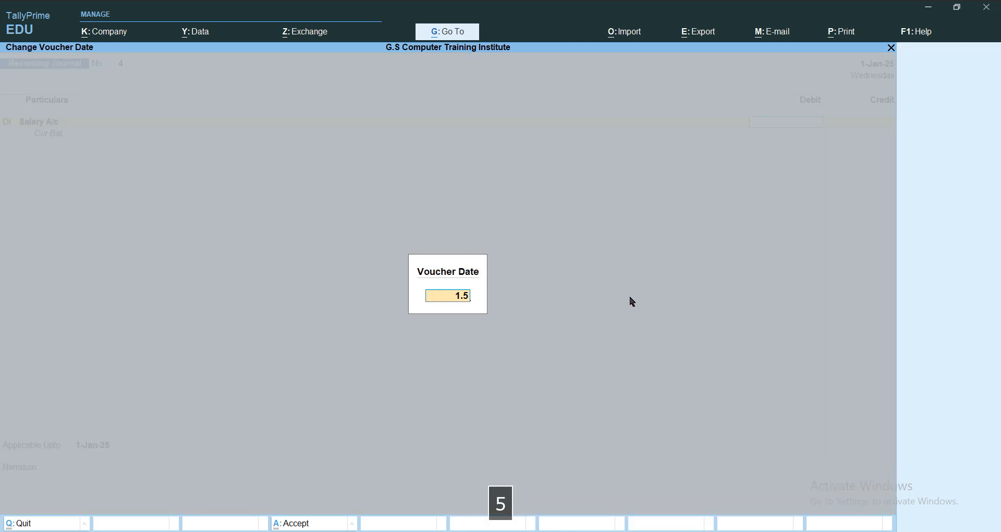
key(Return)
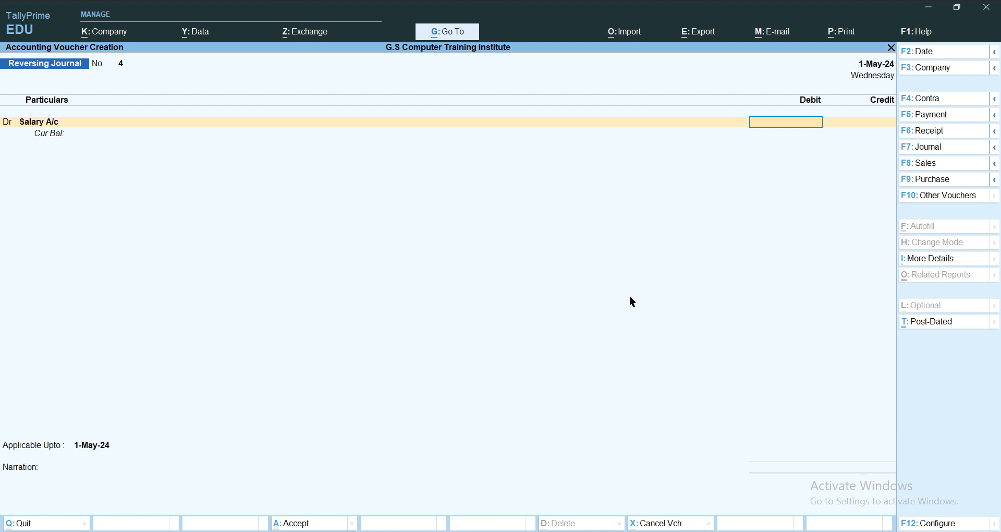
text(5,00,00)
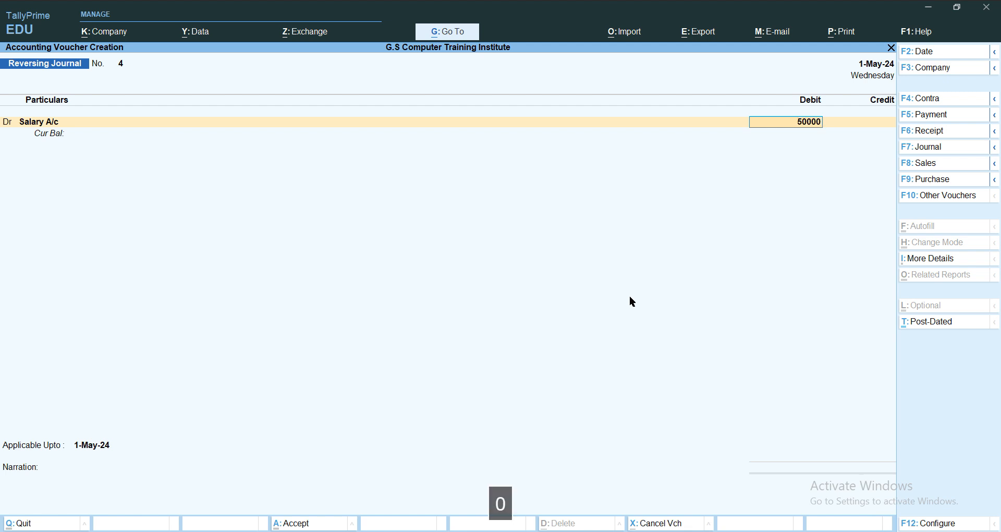
text(0)
key(Return)
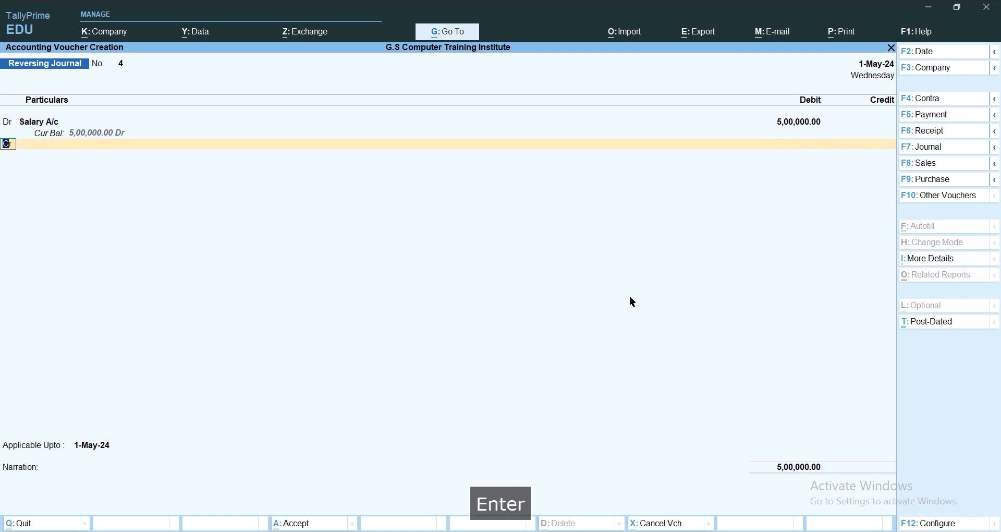
- Add a second debit line and search the ledger list for an office expense account, then clear the search text
key(d)
key(Return)
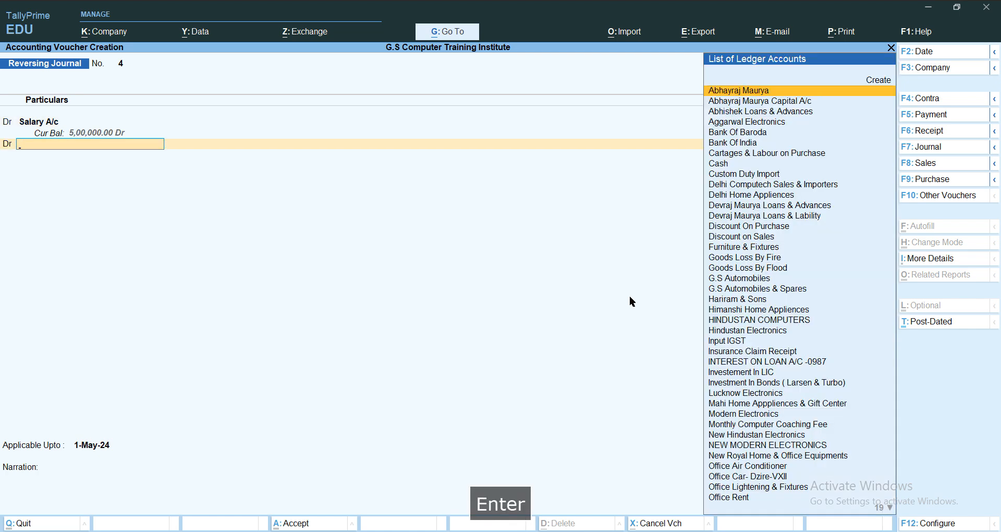
text(Offic)
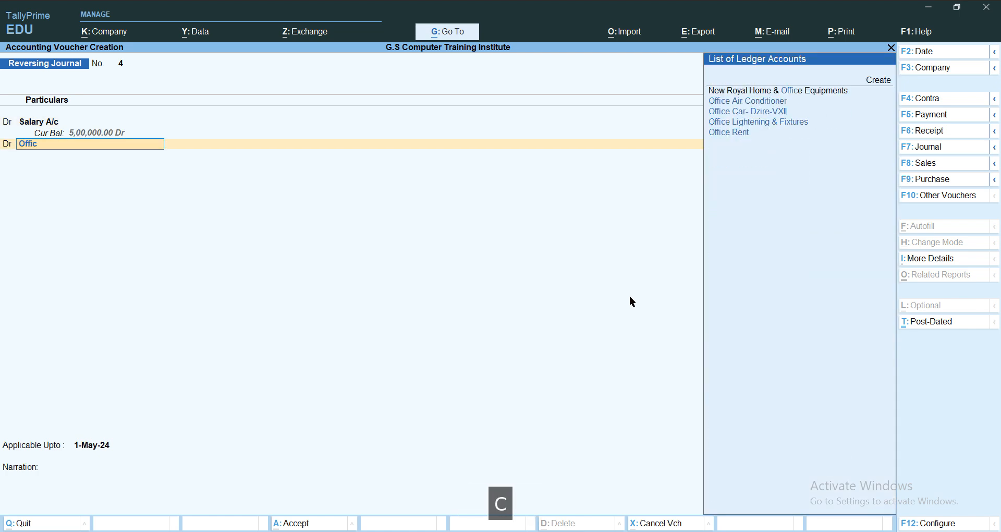
key(BackSpace)
key(BackSpace)
key(BackSpace)
key(BackSpace)
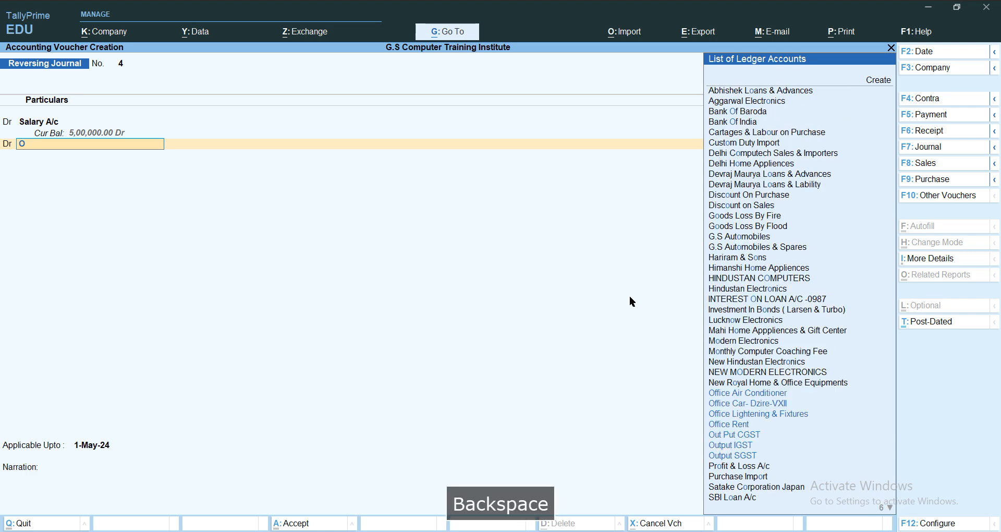
key(BackSpace)
- Create a ledger named Office Exp under Indirect Expenses and debit it with 3,00,000
key(alt+c)
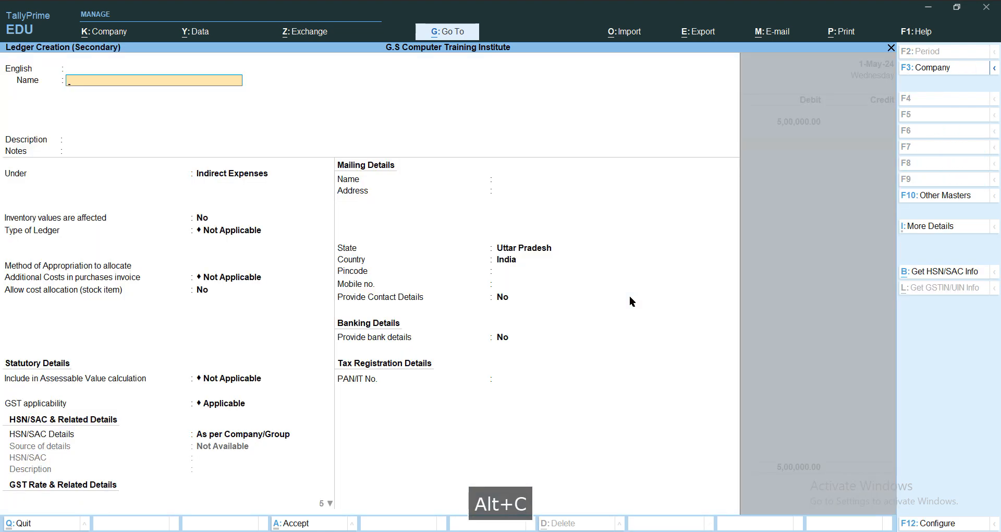
text(Office Ex)
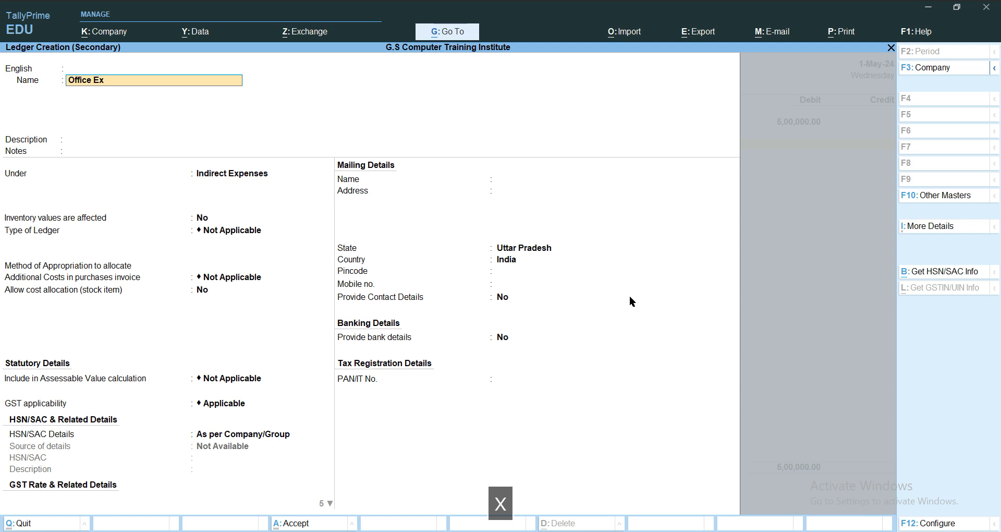
text(p)
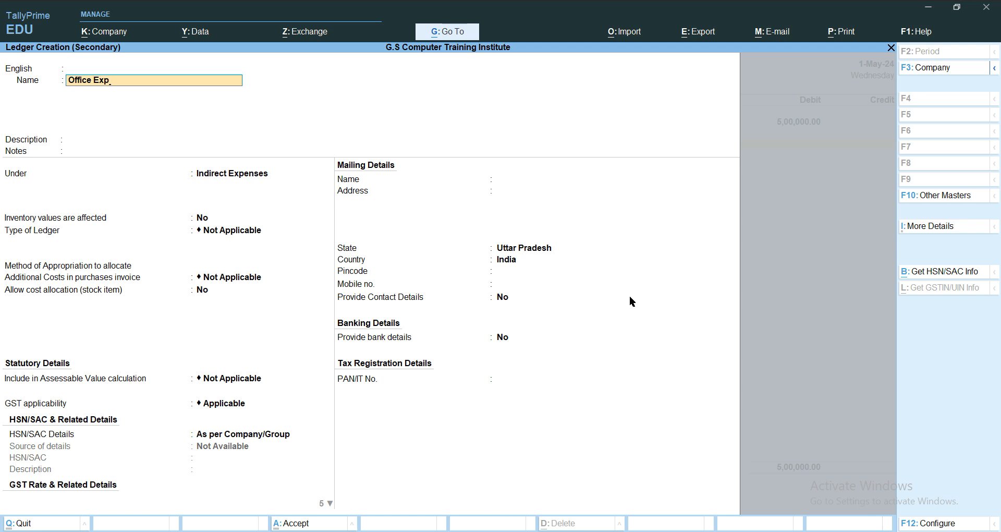
key(ctrl+a)
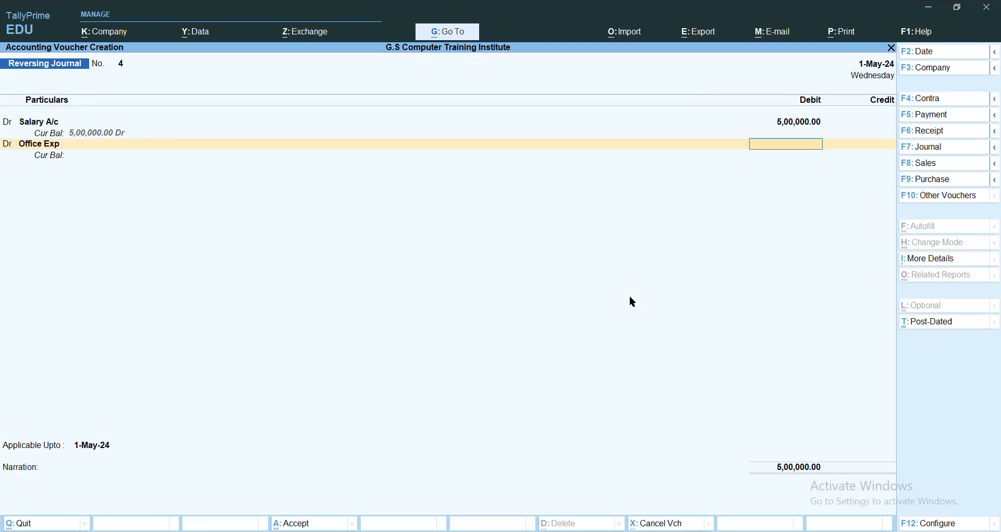
text(300000)
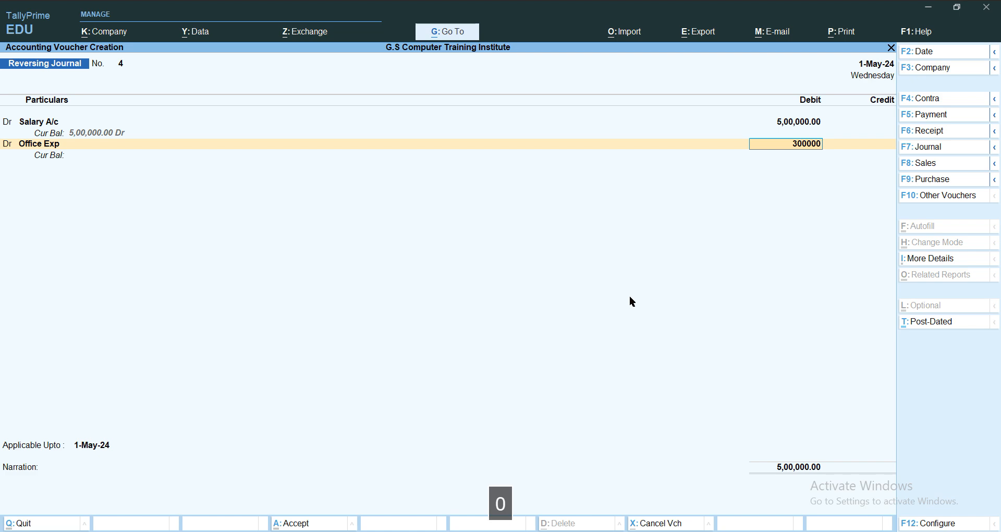
key(Return)
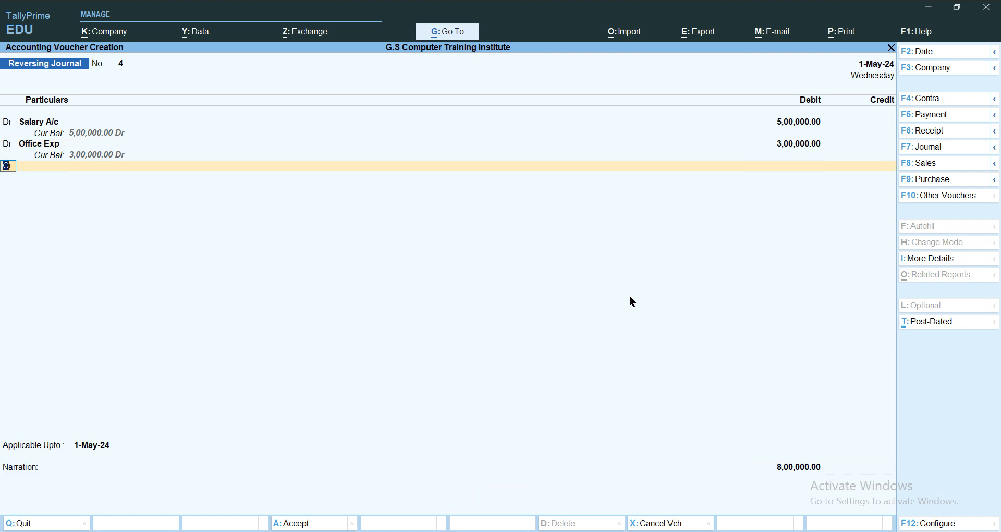
- Add a third debit line and create a ledger named All General Exp under Indirect Expenses for it
text(dr)
key(Return)
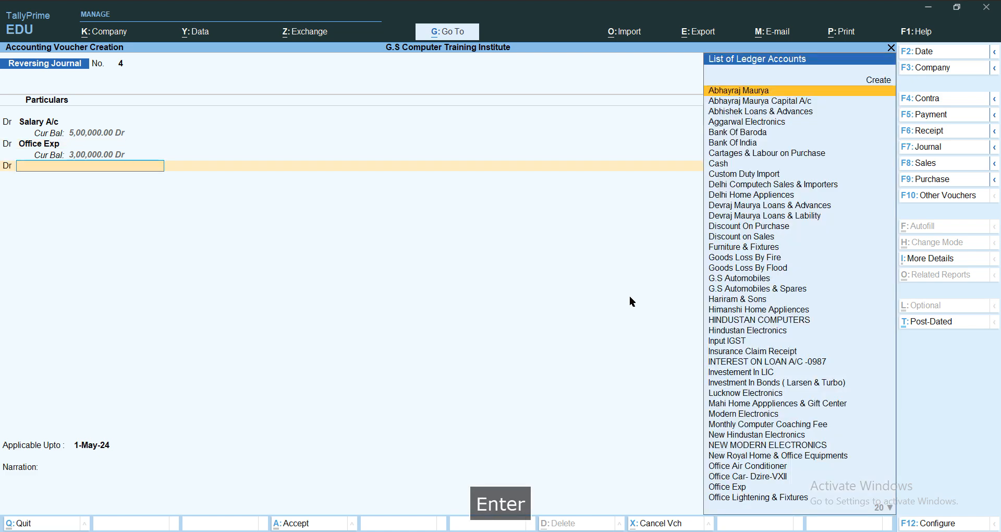
key(alt+c)
text(All )
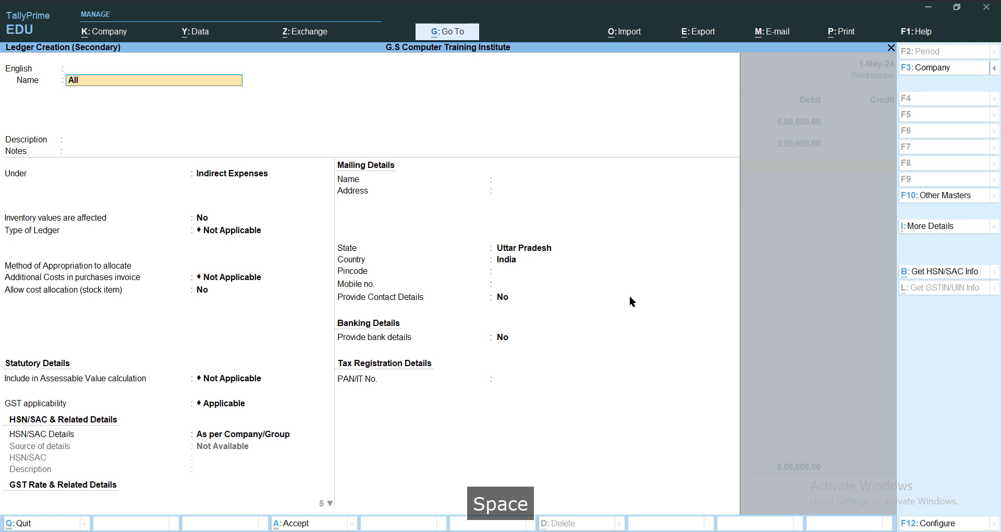
text(Genera)
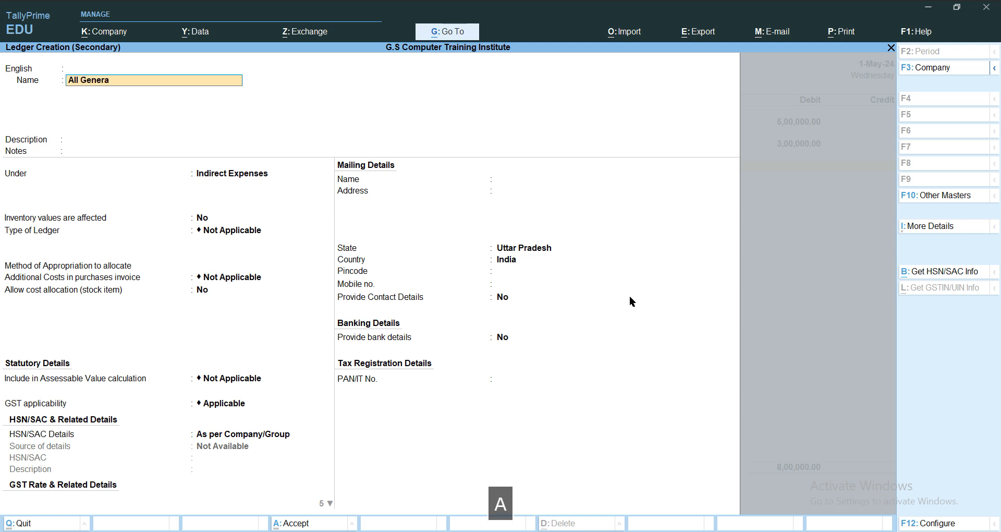
text(l Exp)
key(Return)
key(Return)
key(Return)
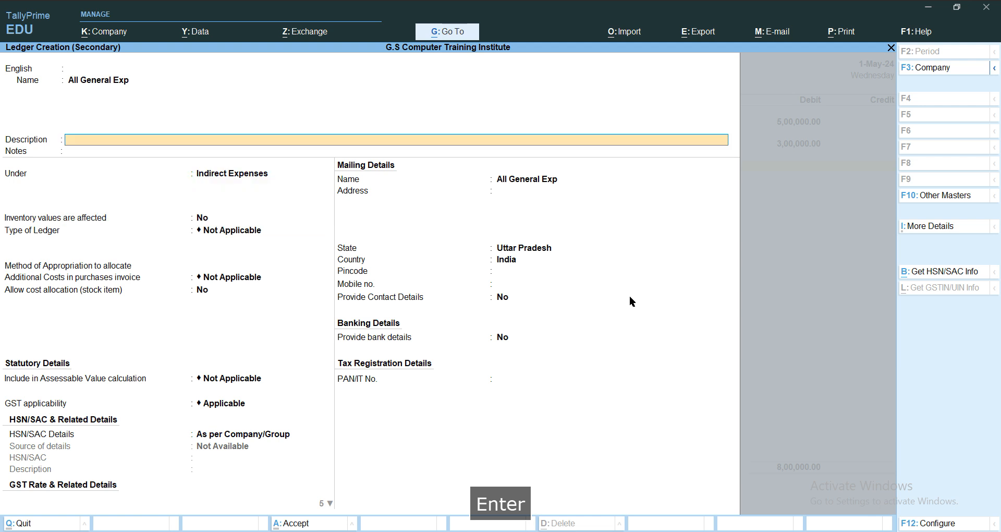
key(ctrl+a)
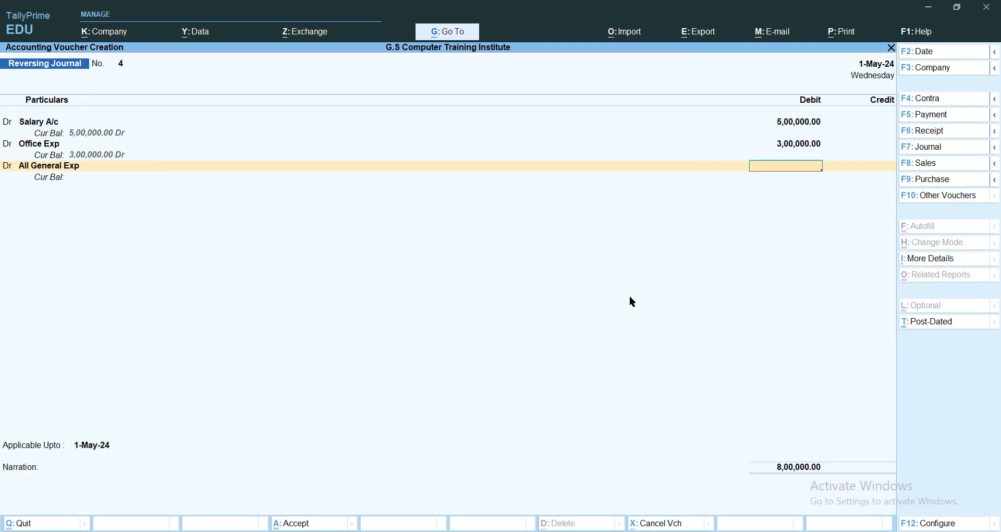
- Debit All General Exp with 2,00,000
text(2000)
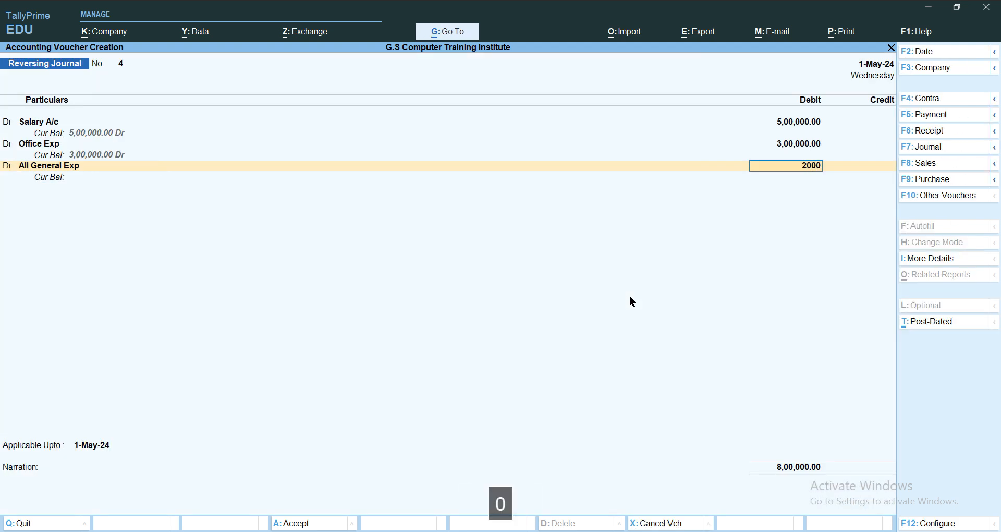
text(00)
key(Return)
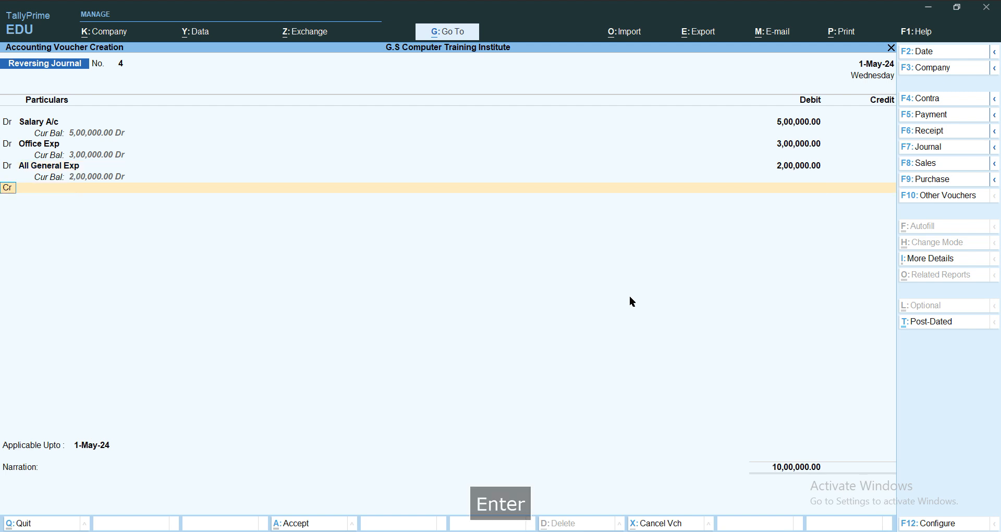
- Add a credit line for Bank Of India with an amount of 8,00,000
key(Return)
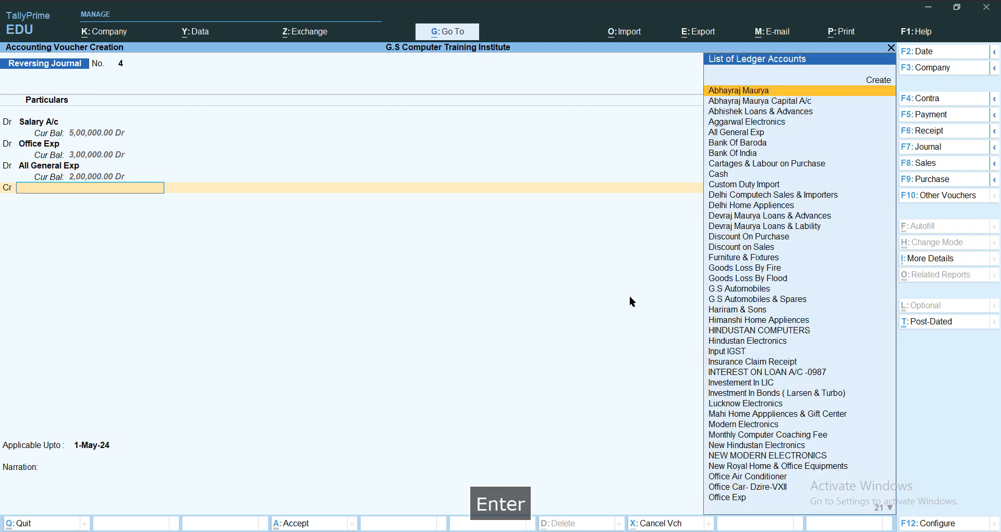
text(Ban)
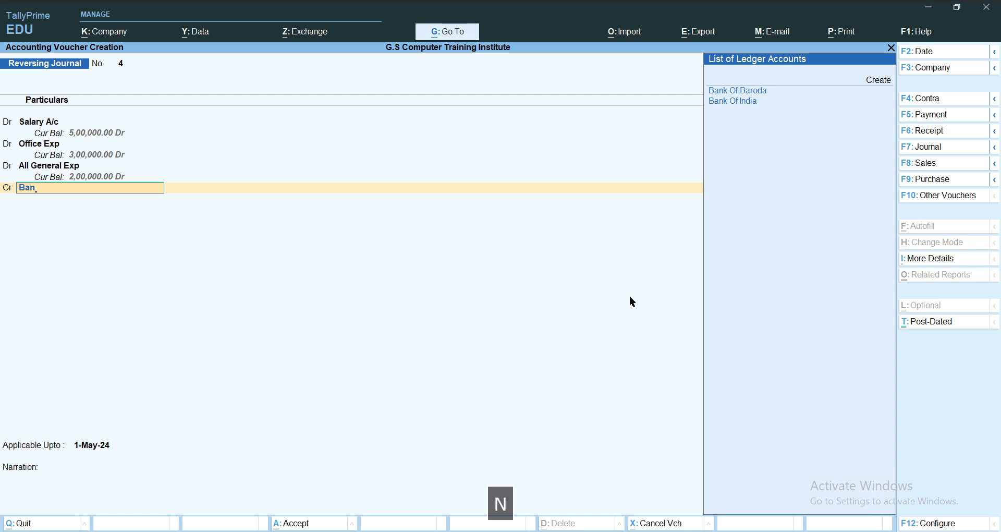
key(Down)
key(Return)
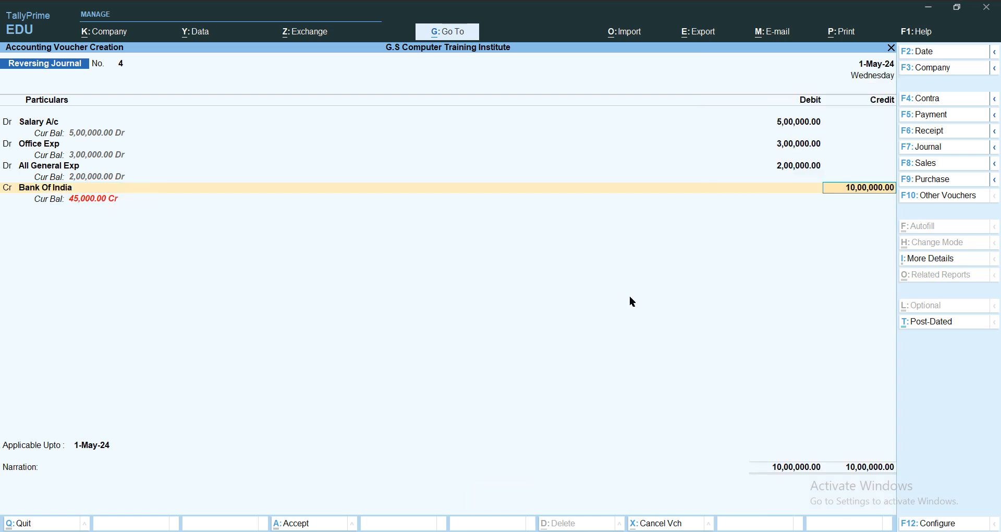
text(800000)
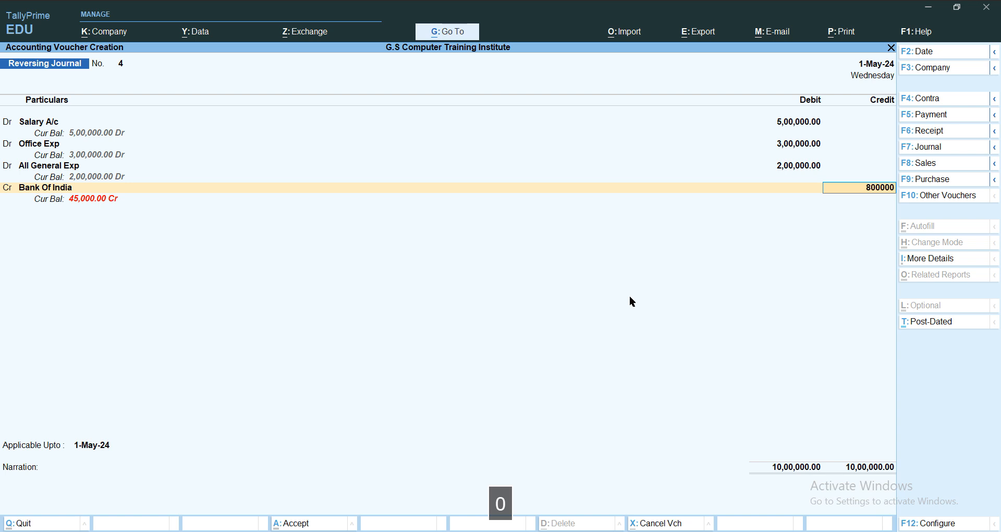
key(Return)
- Credit Bank Of Baroda with the remaining 2,00,000 and set the Applicable Upto date to 1-Jan-25
key(Return)
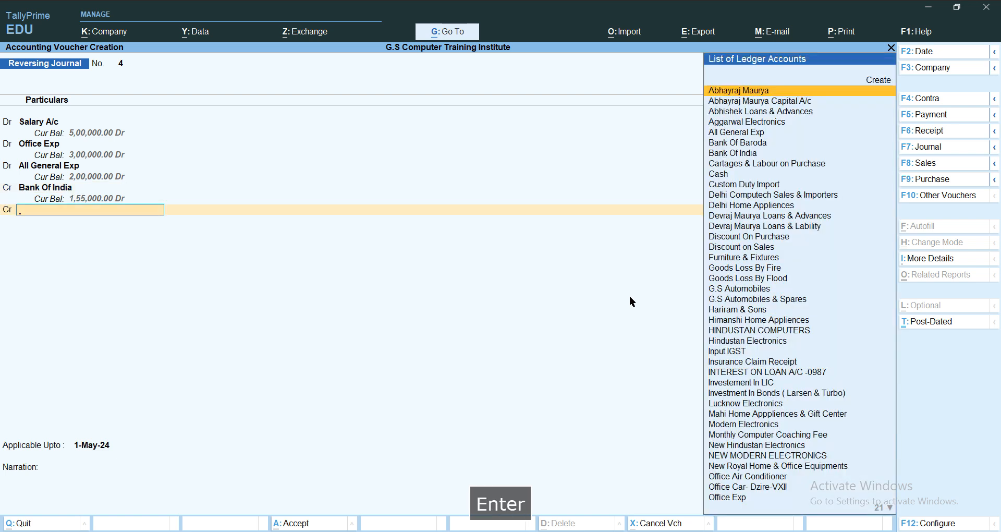
text(Ban)
key(Down)
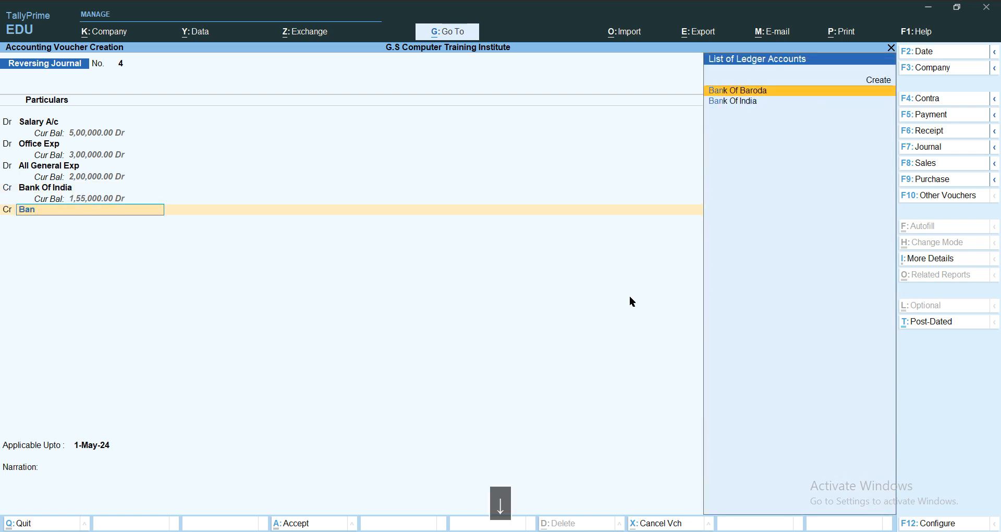
key(Return)
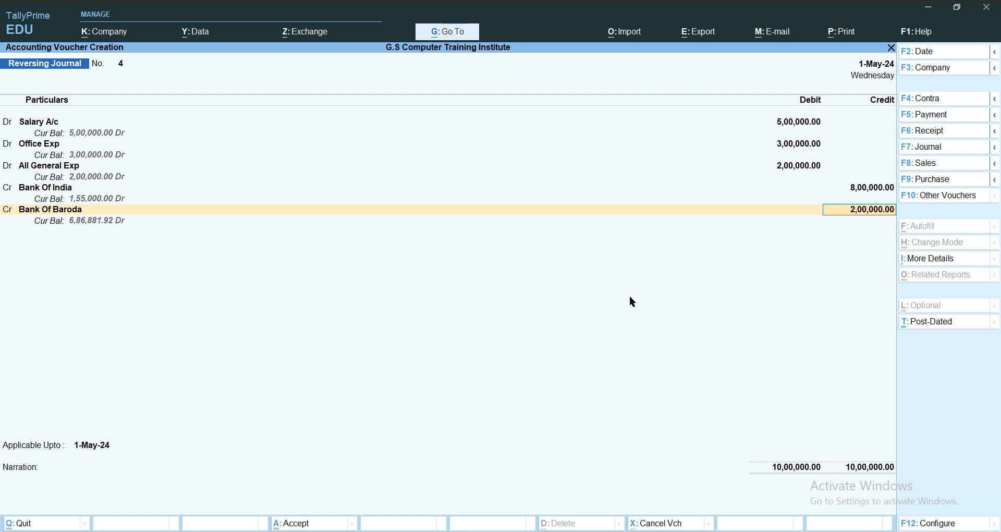
key(Return)
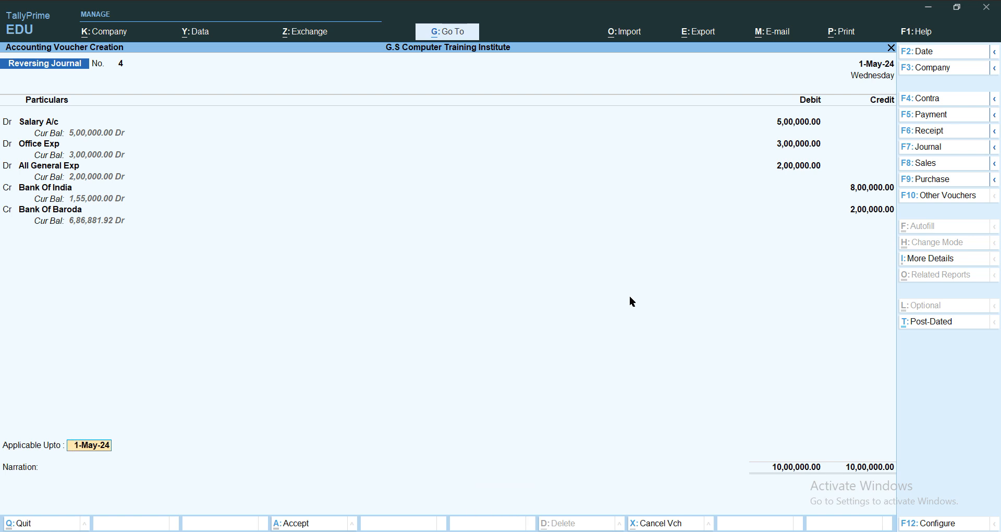
text(1.1)
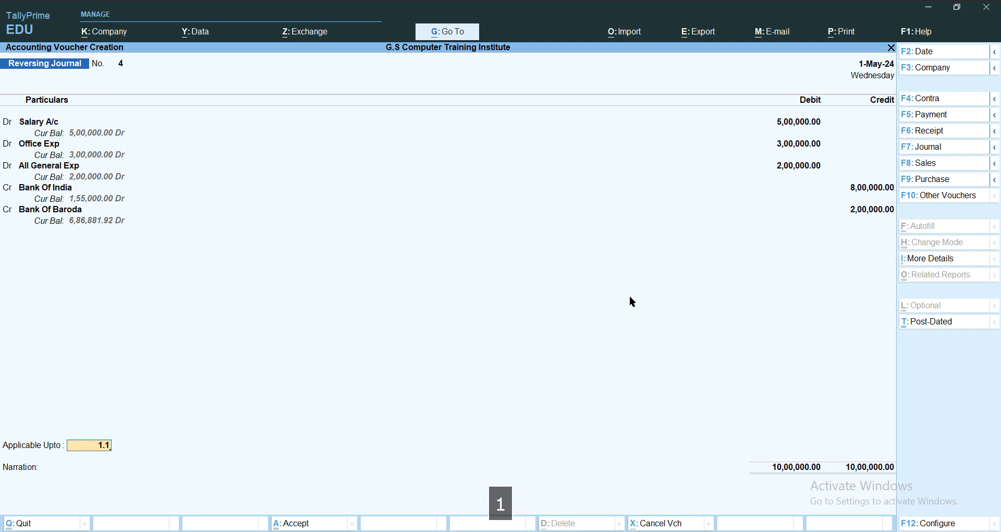
key(Return)
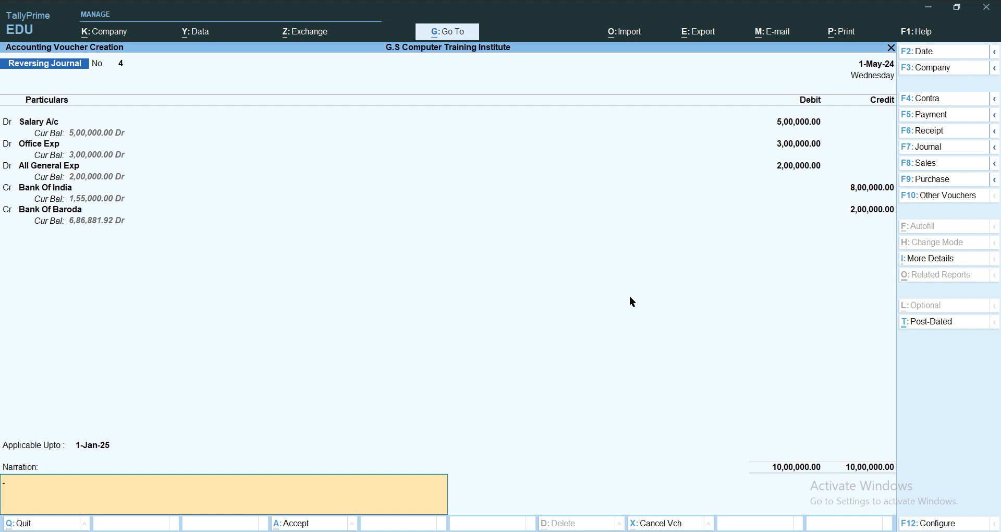
- Enter the voucher narration "Being Exp Book as a reverse journal dated 1.5.2025 to 1.1.2025"
text(Being )
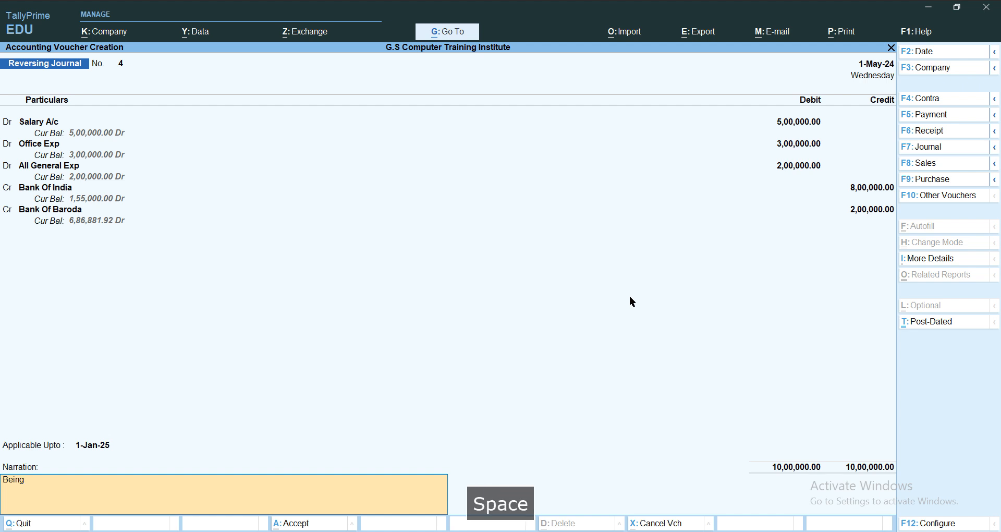
text(Exp B)
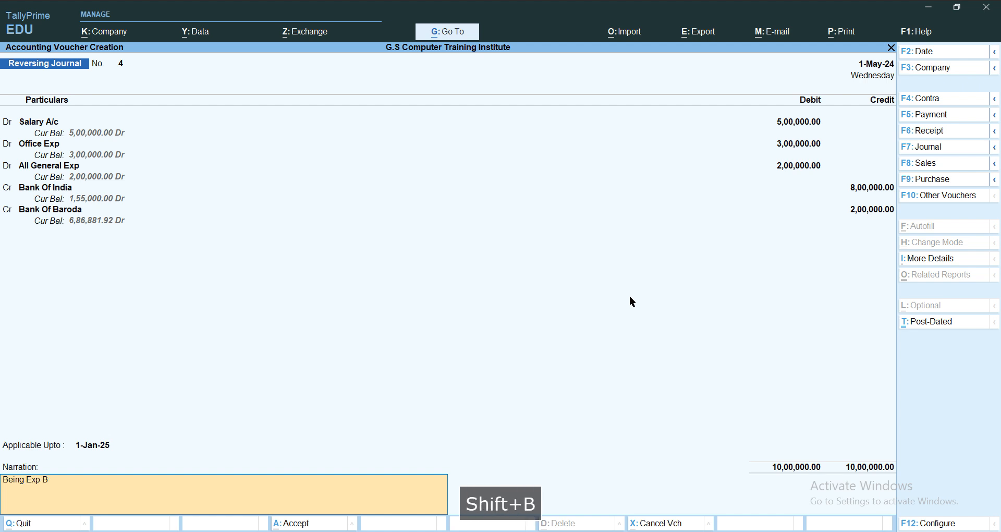
text(ook fr)
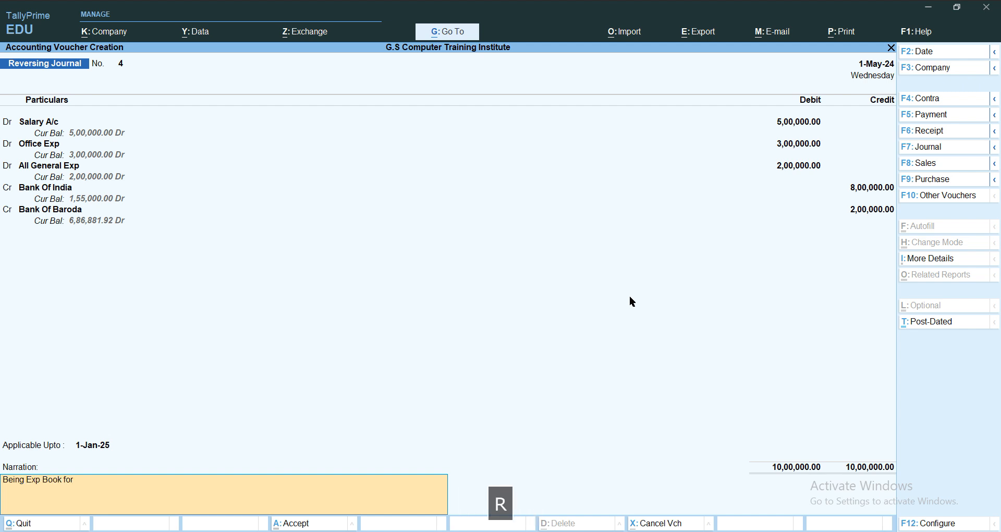
key(BackSpace)
text(asd)
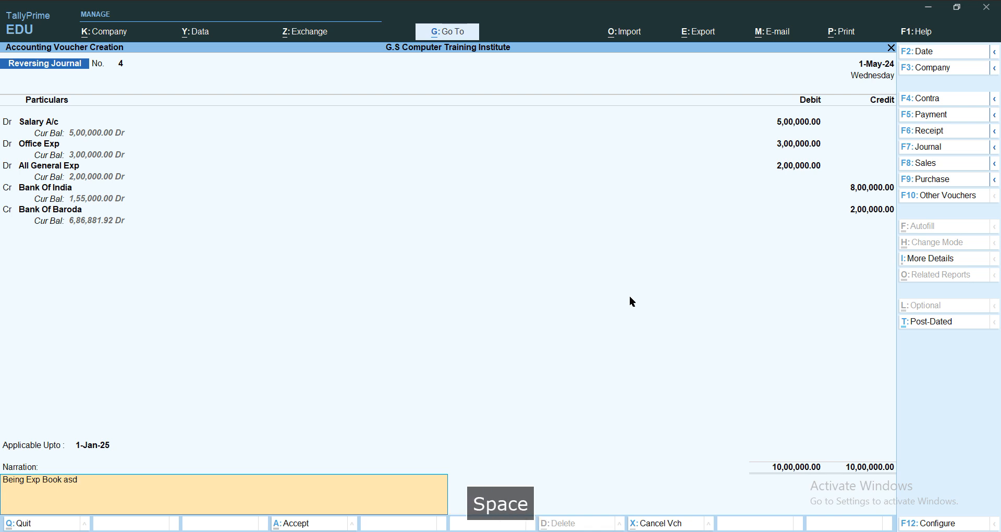
key(BackSpace)
key(BackSpace)
text(s a reverse)
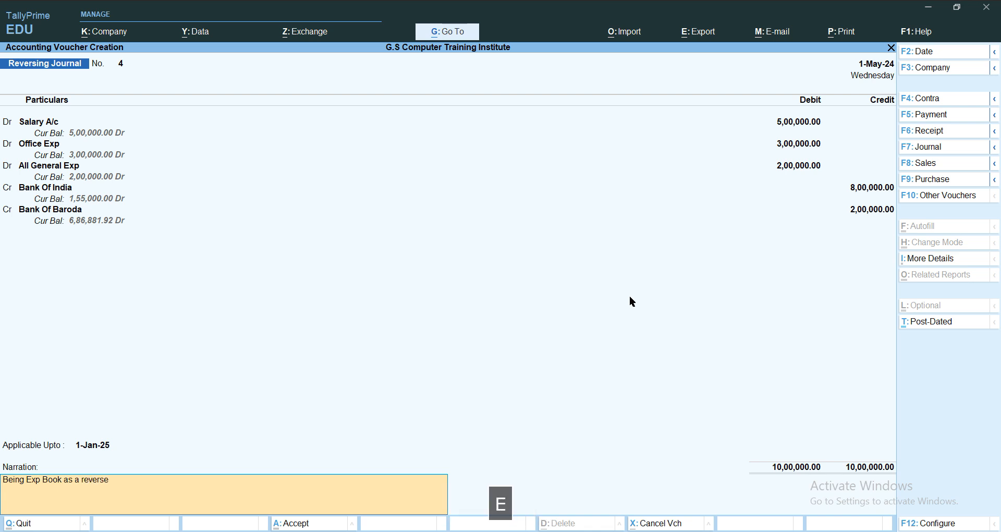
text( journal )
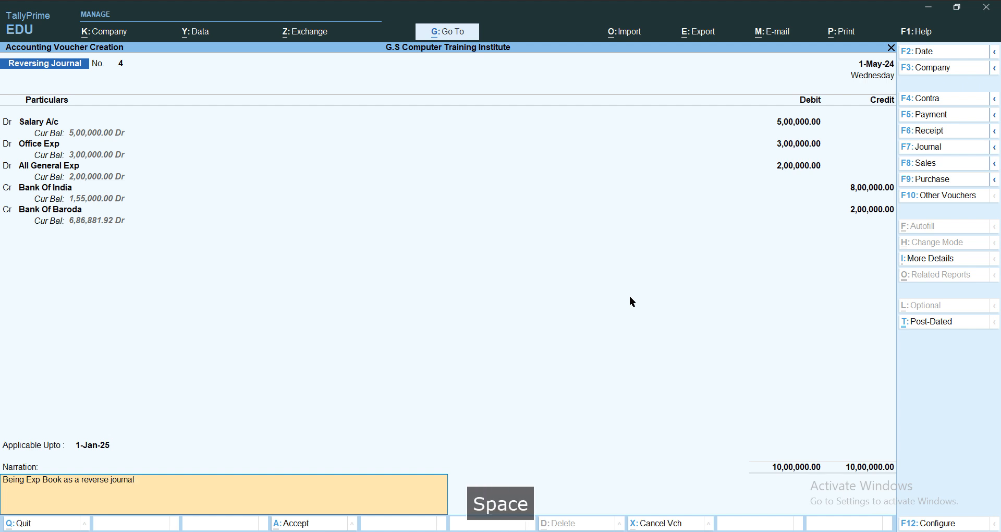
text(dated 1.5.)
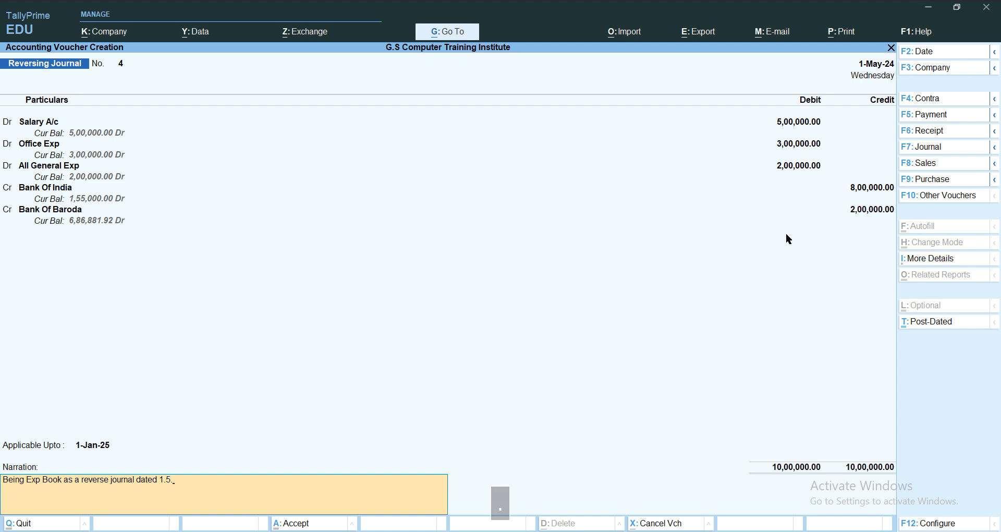
text(2025)
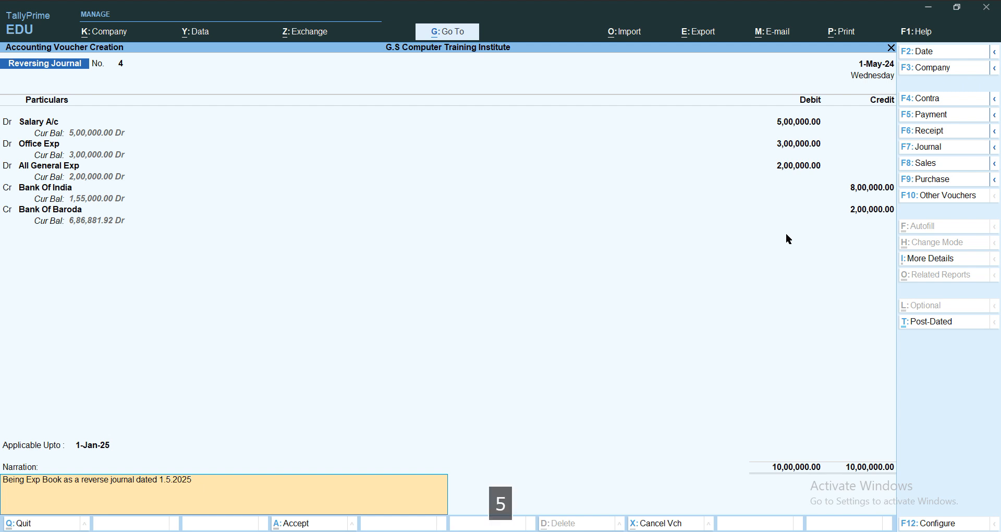
text( to )
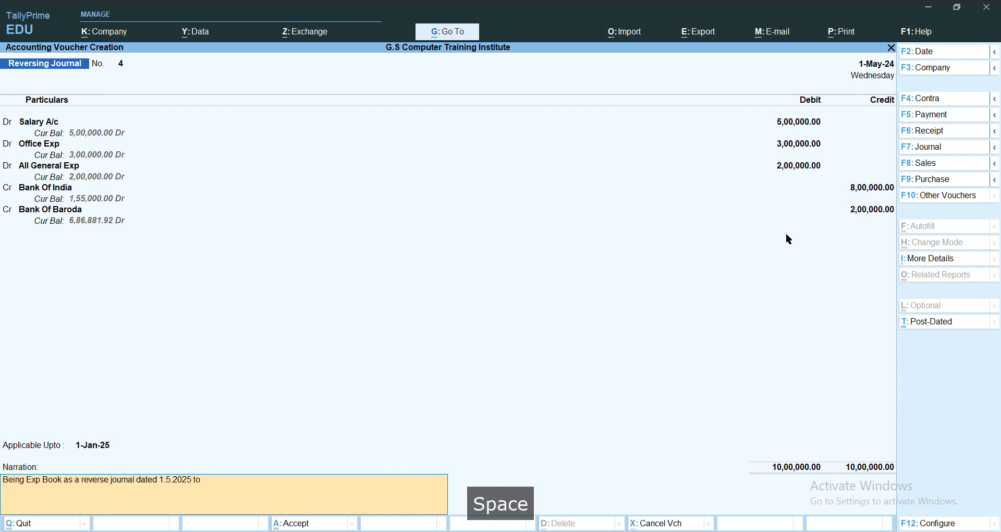
text(1.1.)
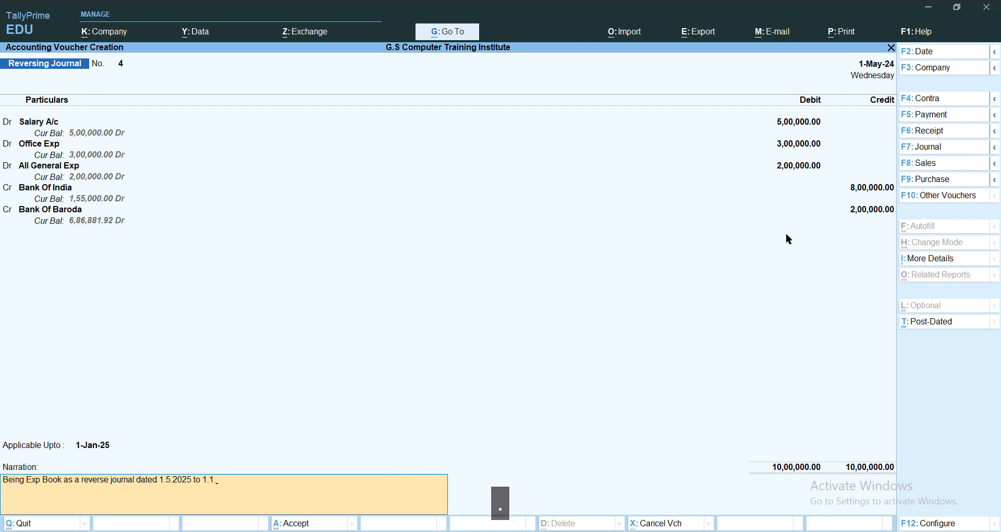
text(2025)
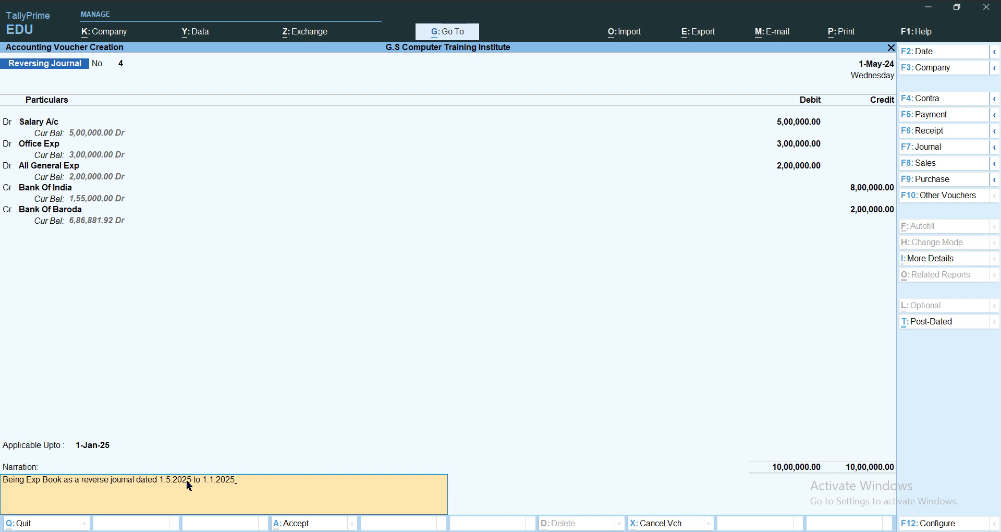
- Change the start date in the narration to 1.5.204, save the reversing journal and return to the Gateway of Tally
key(Left)
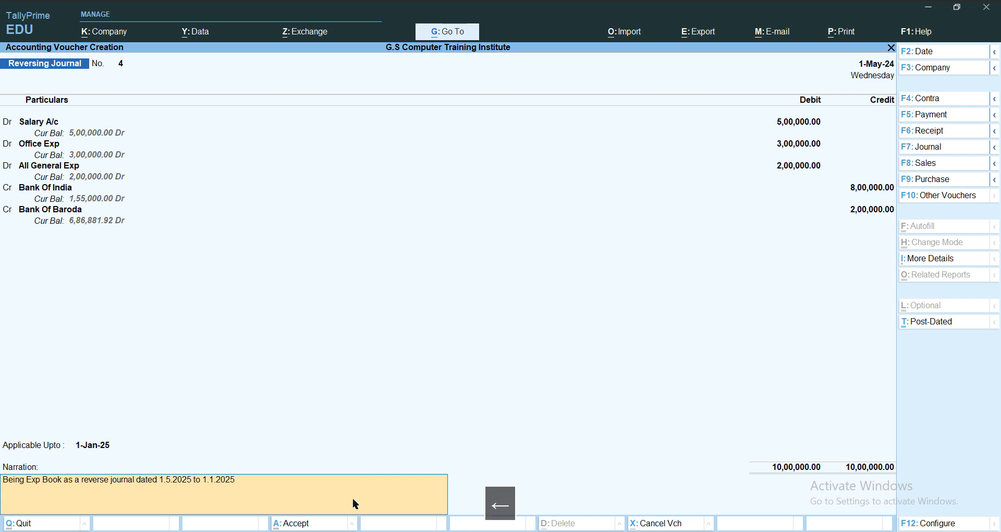
key(BackSpace)
key(BackSpace)
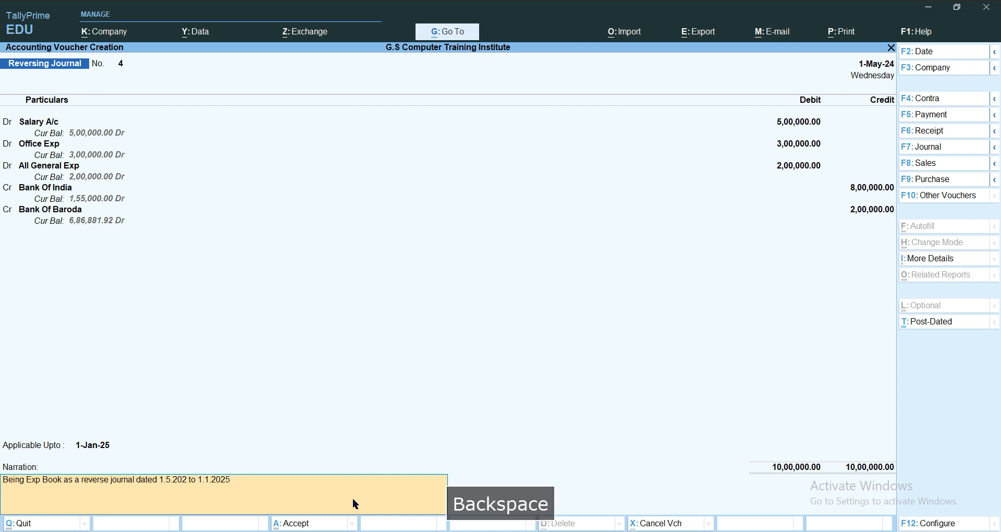
text(4)
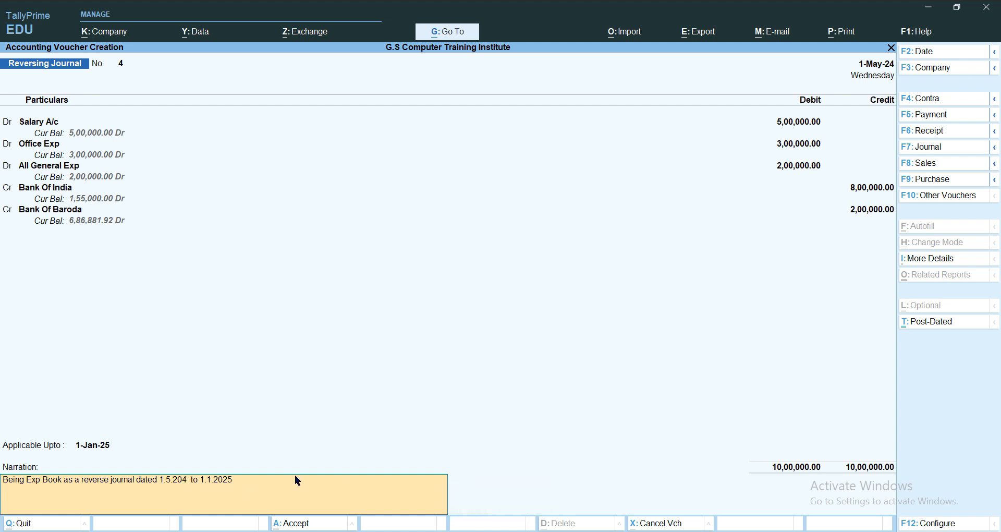
key(ctrl+a)
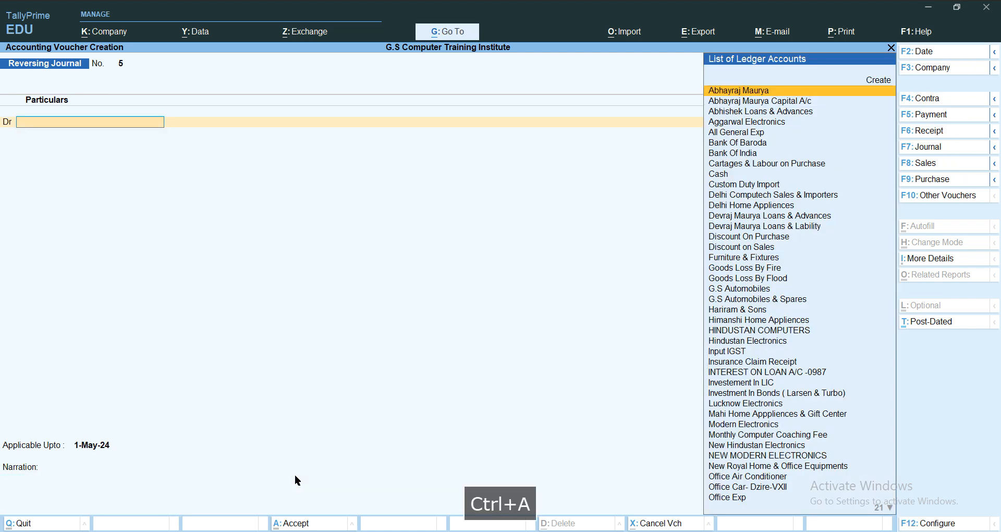
key(Escape)
key(Escape)
key(Escape)
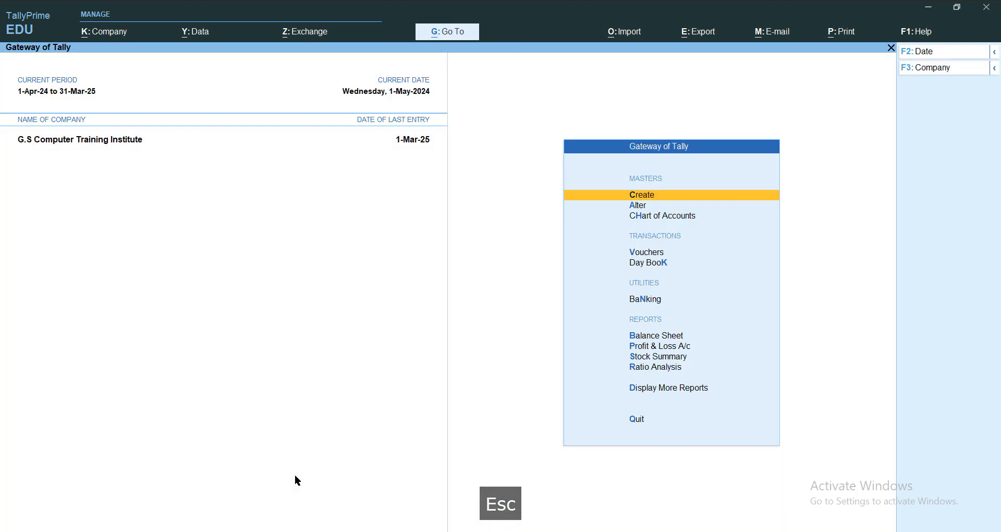
- Examine the liabilities and assets in the detailed Balance Sheet
key(b)
key(alt+F1)
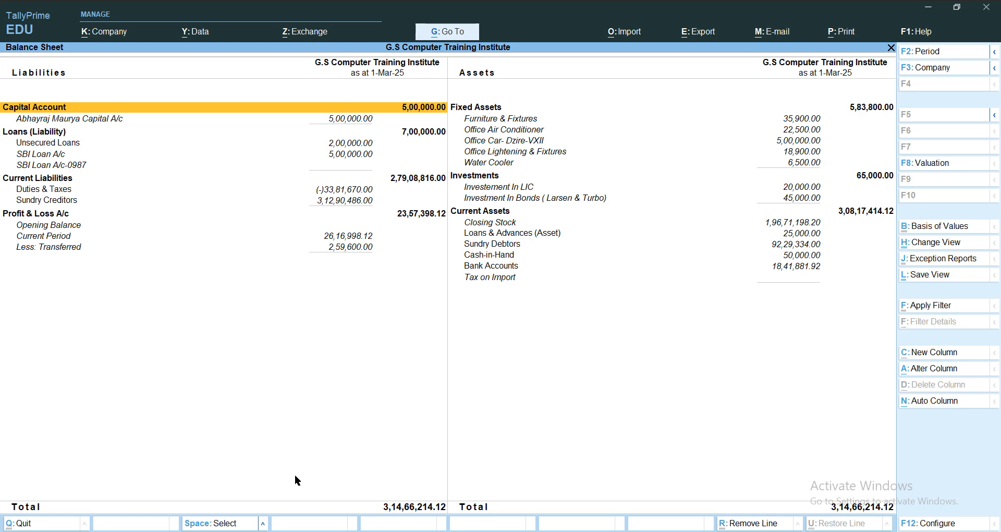
key(Escape)
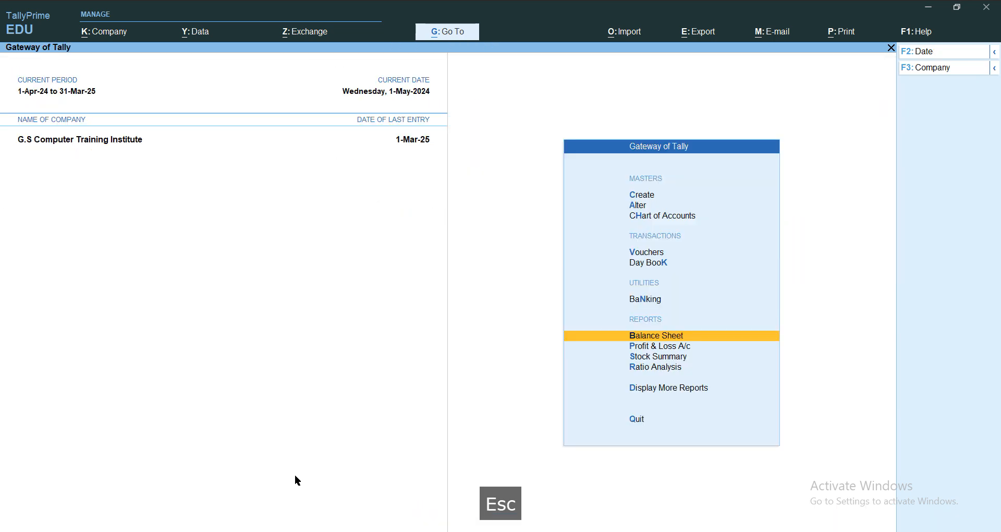
- Examine the detailed Profit & Loss A/c, checking the salary, office and general expense ledgers under Indirect Expenses
key(p)
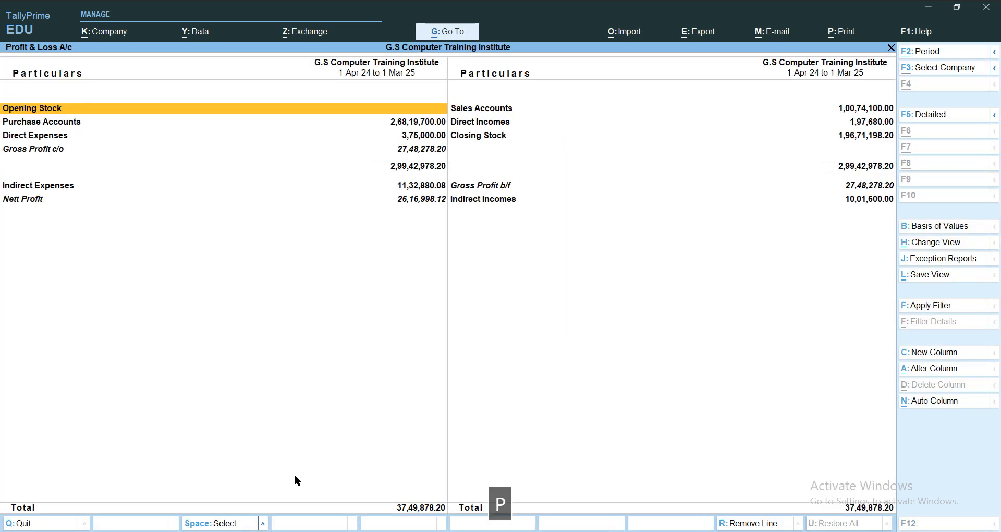
key(alt+F1)
key(Down)
key(Down)
key(Down)
key(Down)
key(Down)
key(Down)
key(Down)
key(Down)
key(Down)
key(Down)
key(Down)
key(Down)
key(Down)
key(Down)
key(Down)
key(Down)
key(Down)
key(Down)
key(Down)
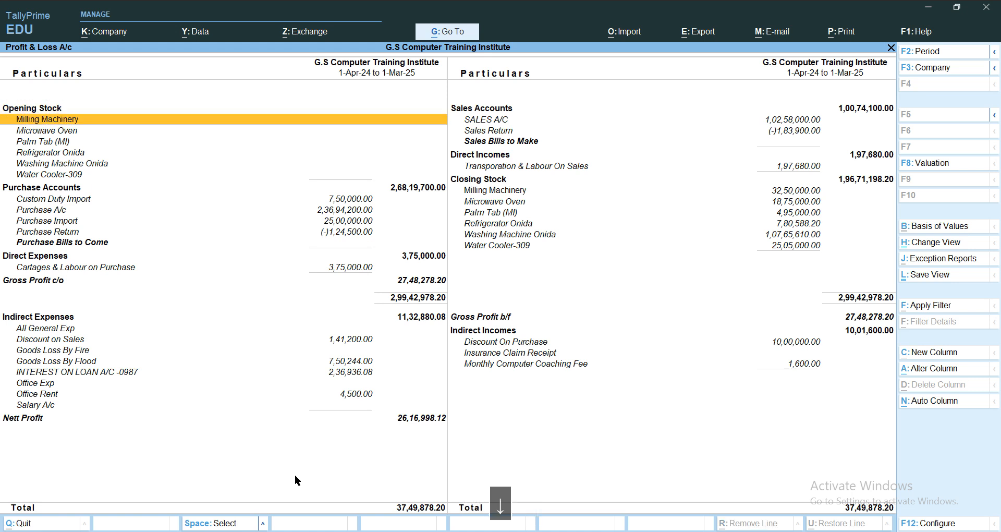
key(Down)
key(Down)
key(Down)
key(Down)
key(Down)
key(Down)
key(Up)
key(Up)
key(Up)
key(Up)
key(Up)
key(Up)
key(Up)
key(Up)
key(Up)
key(Up)
key(Up)
key(Up)
key(Up)
key(Up)
key(Up)
key(Up)
key(Up)
key(Up)
key(Up)
key(Up)
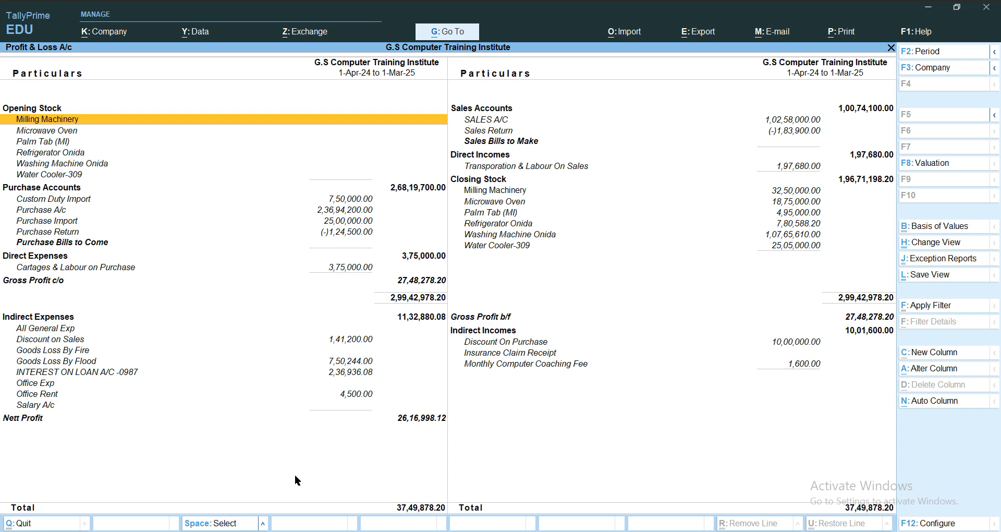
key(Escape)
key(Escape)
key(Escape)
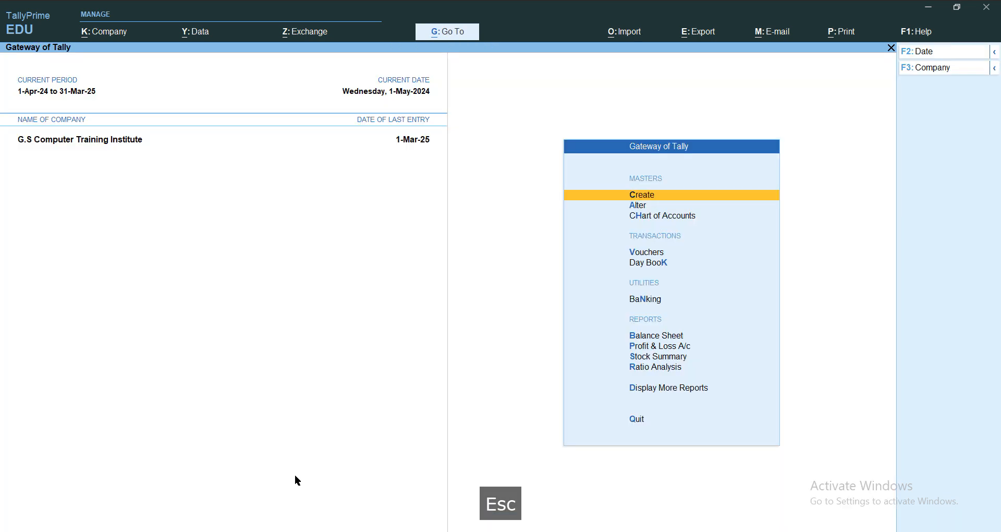
key(Escape)
key(Escape)
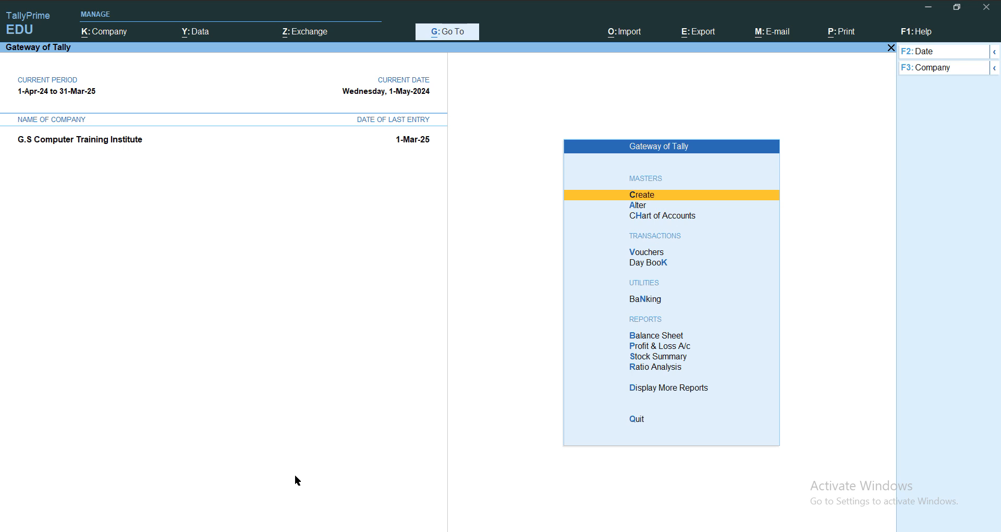
- Open the Statistics report from the statements of accounts and find the Reversing Journal voucher type
key(d)
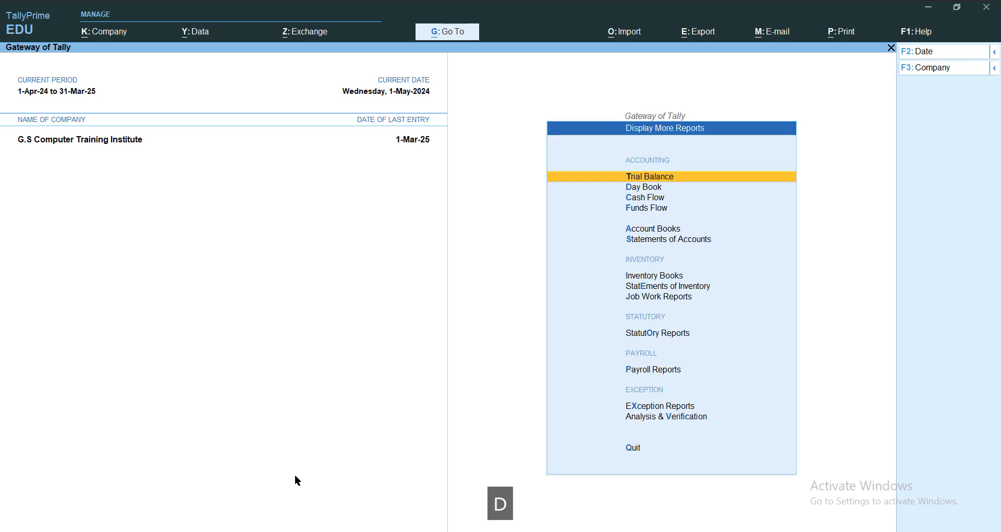
key(s)
key(s)
key(Down)
key(Down)
key(Down)
key(Down)
key(Down)
key(Down)
key(Down)
key(Down)
key(Down)
key(Down)
key(Down)
key(Down)
key(Down)
key(Down)
key(Down)
key(Down)
key(Down)
key(Down)
key(Down)
key(Down)
key(Down)
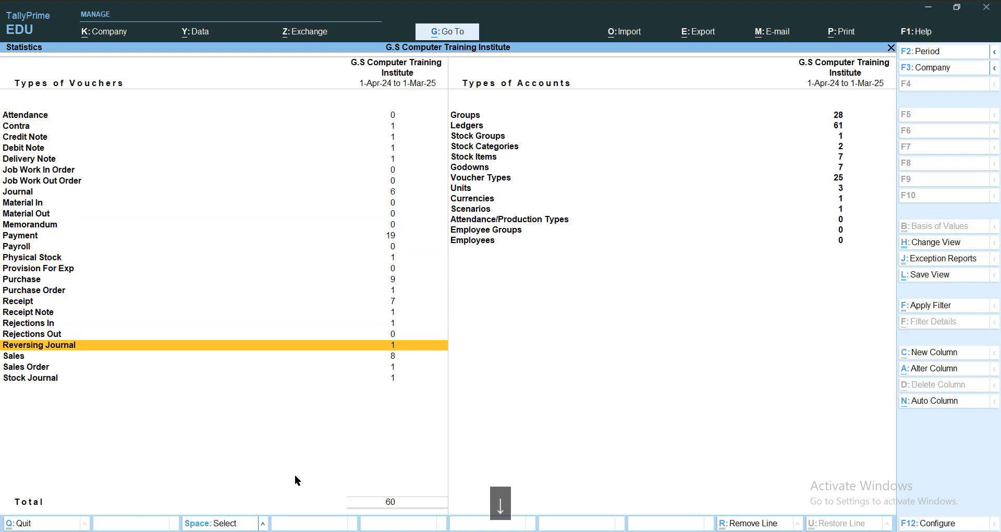
- Open the Salary A/c voucher in the May register of reversing journals, check its entries and return to the Gateway of Tally
key(Return)
key(Up)
key(Up)
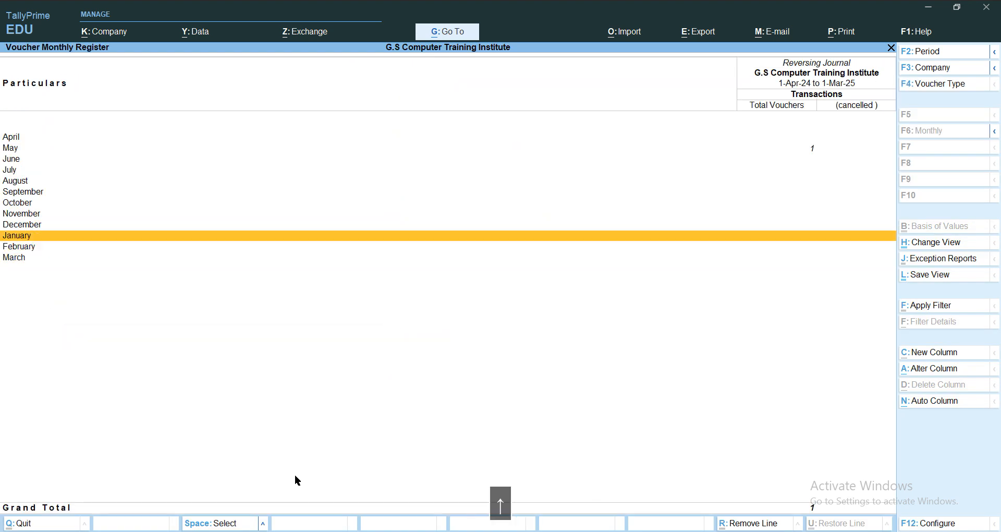
key(Up)
key(Up)
key(Up)
key(Up)
key(Up)
key(Up)
key(Up)
key(Up)
key(Return)
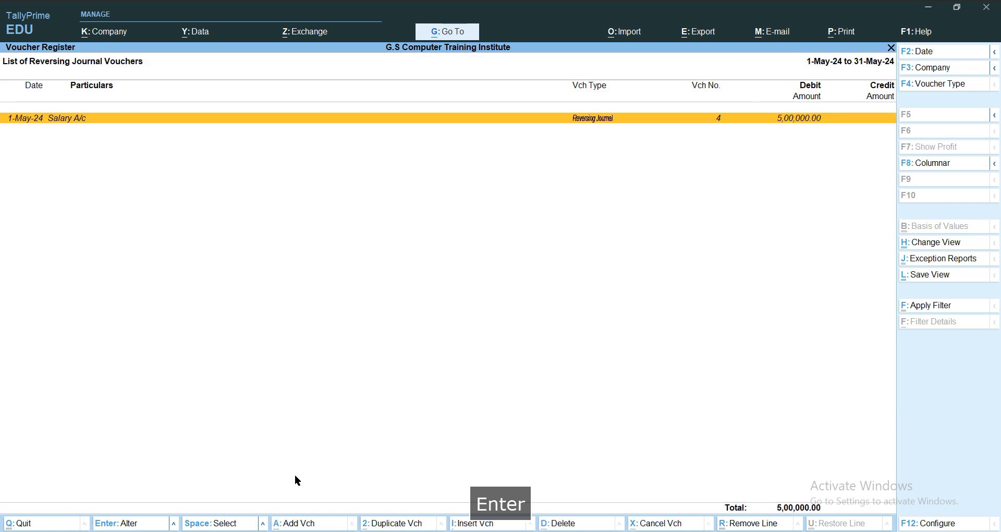
key(Return)
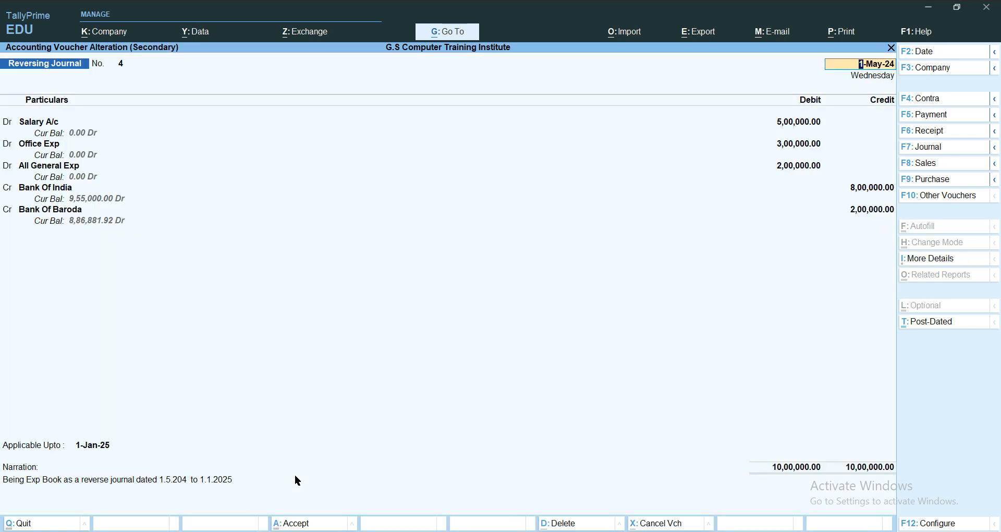
key(Escape)
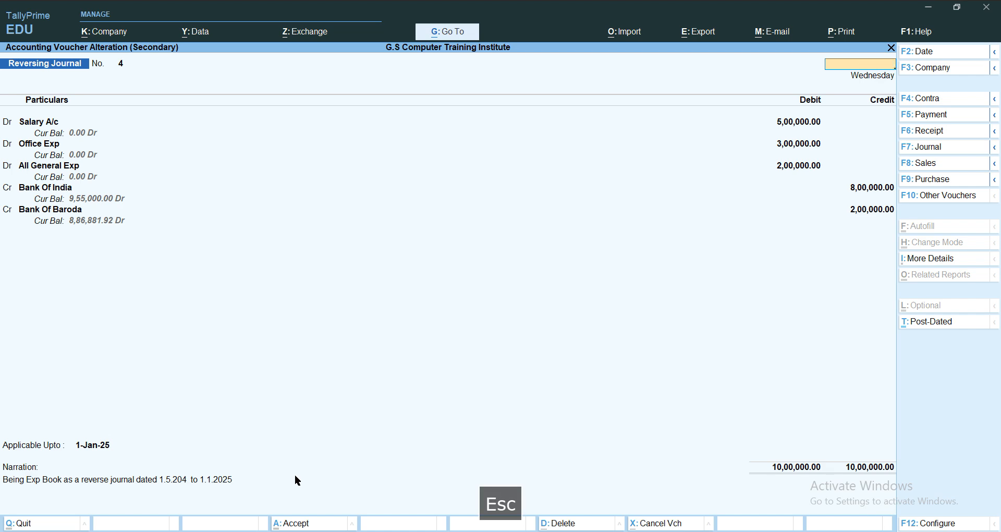
key(Escape)
key(Escape)
key(Escape)
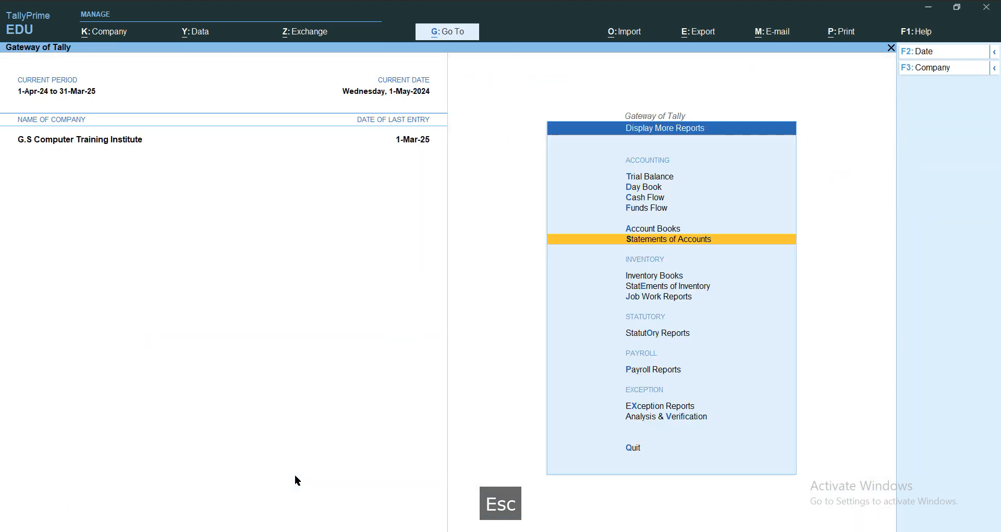
key(Escape)
key(Escape)
key(Escape)
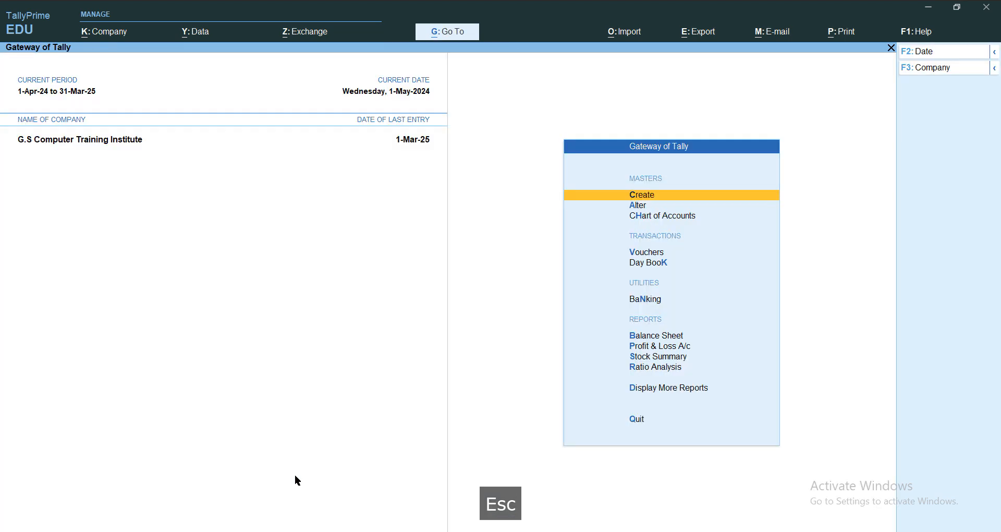
- Open the detailed Balance Sheet and add a Provision For Exp column up to 1-Jan-25 with default stock valuation and no variance
key(b)
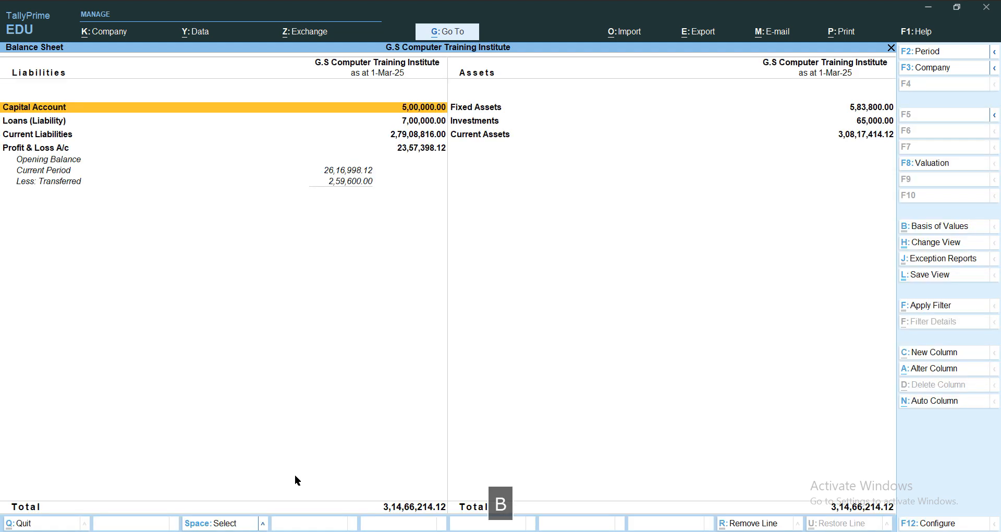
key(alt+f1)
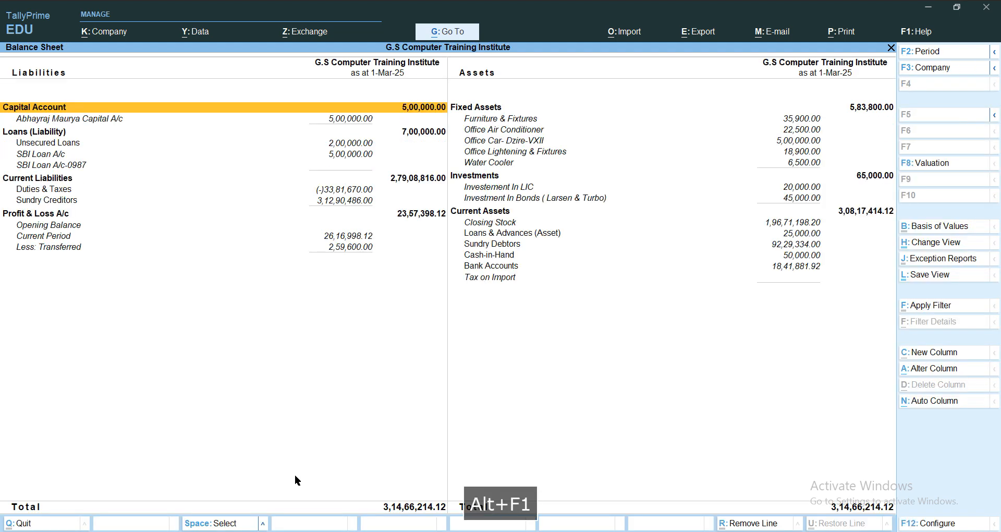
key(alt+c)
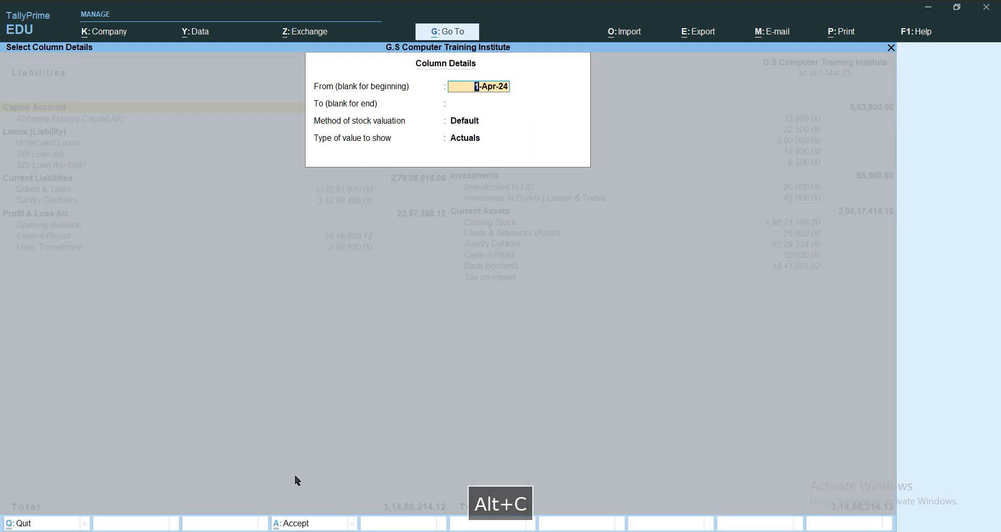
key(Return)
text(1.1)
key(Return)
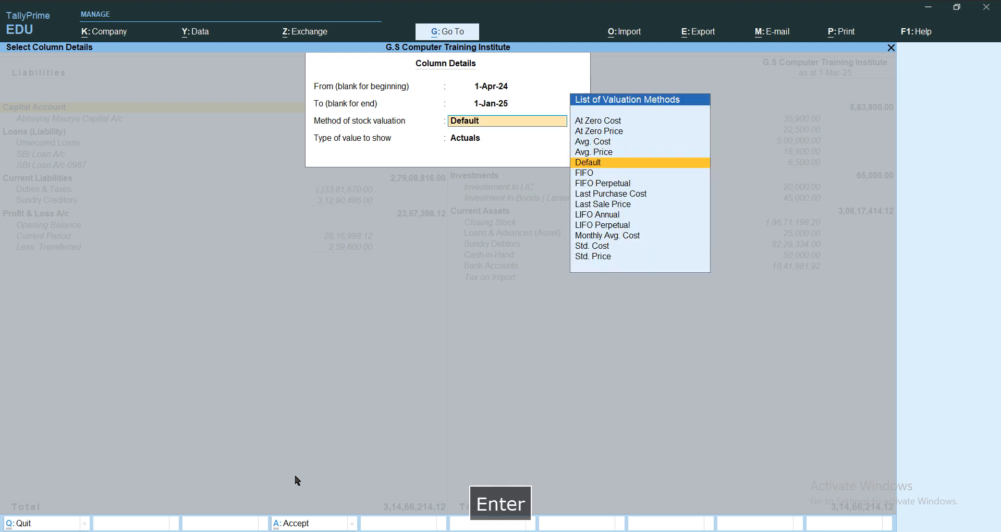
key(Return)
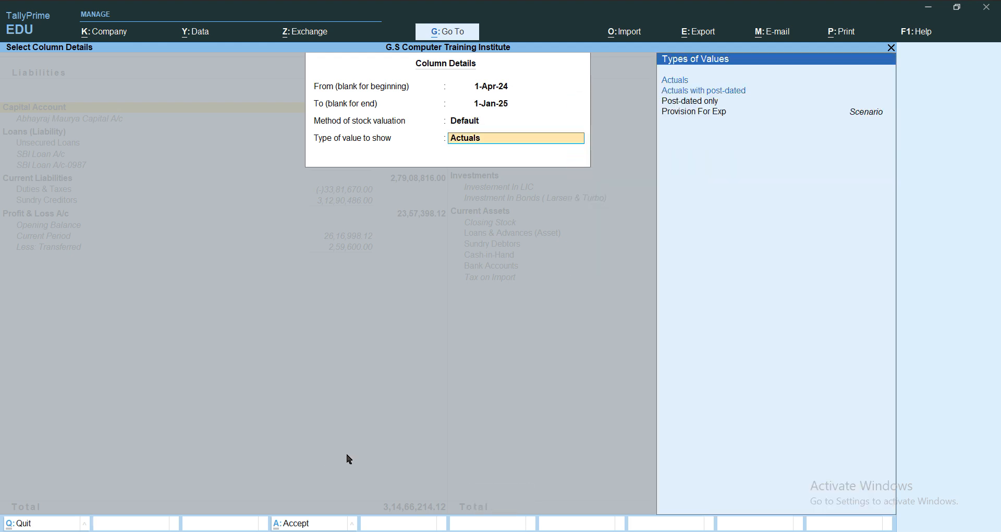
key(Down)
key(Down)
key(Down)
key(Return)
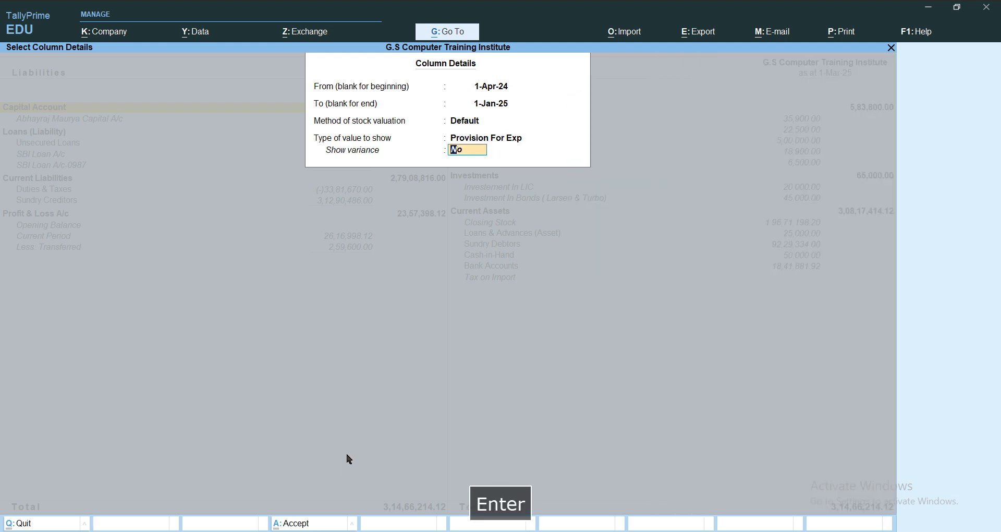
key(Return)
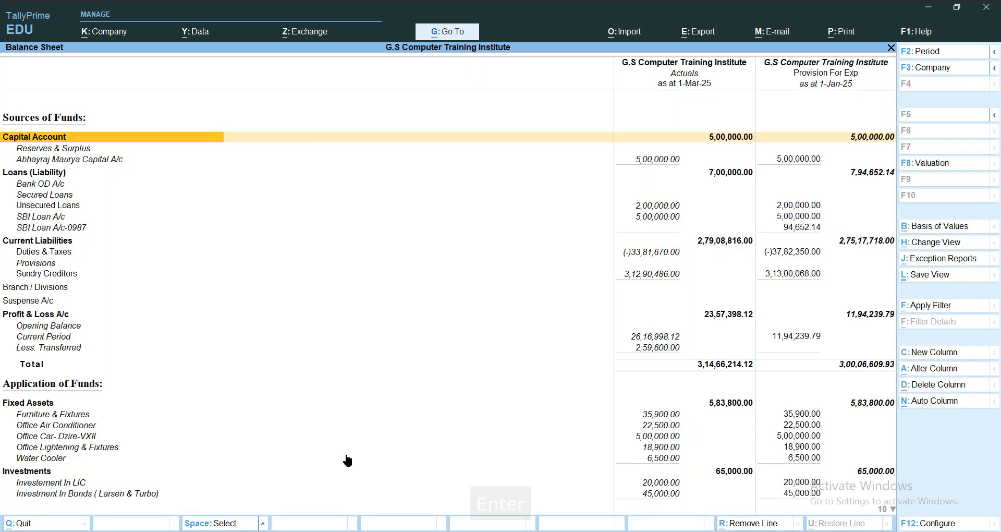
- Add another Balance Sheet column up to 1-Jan-25 for Provision For Exp, with default stock valuation and Show variance set to Yes
key(alt+c)
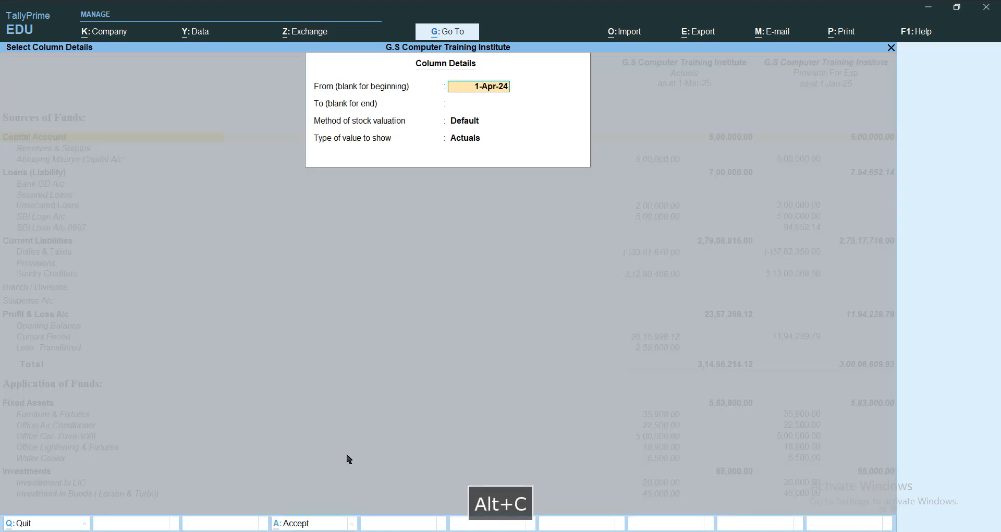
key(Return)
text(1.1)
key(Return)
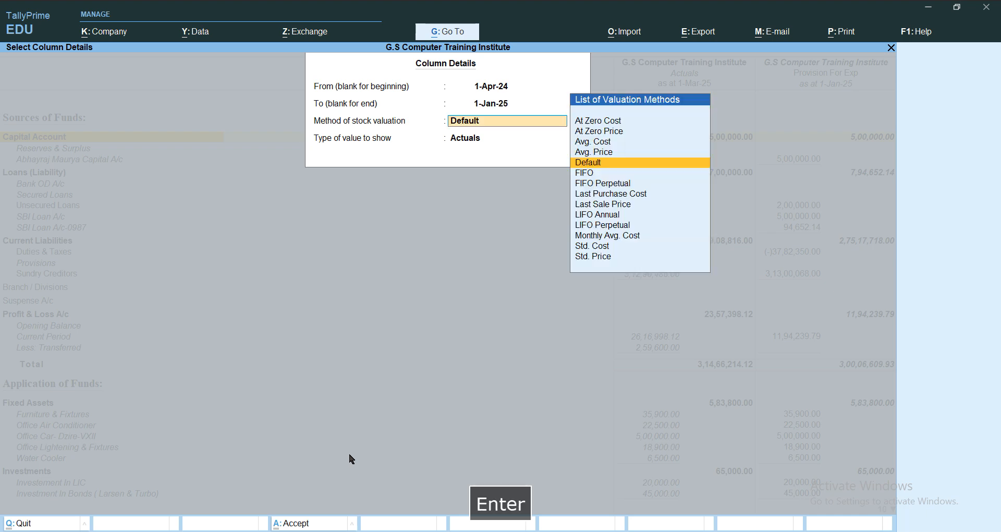
key(Return)
key(Down)
key(Down)
key(Down)
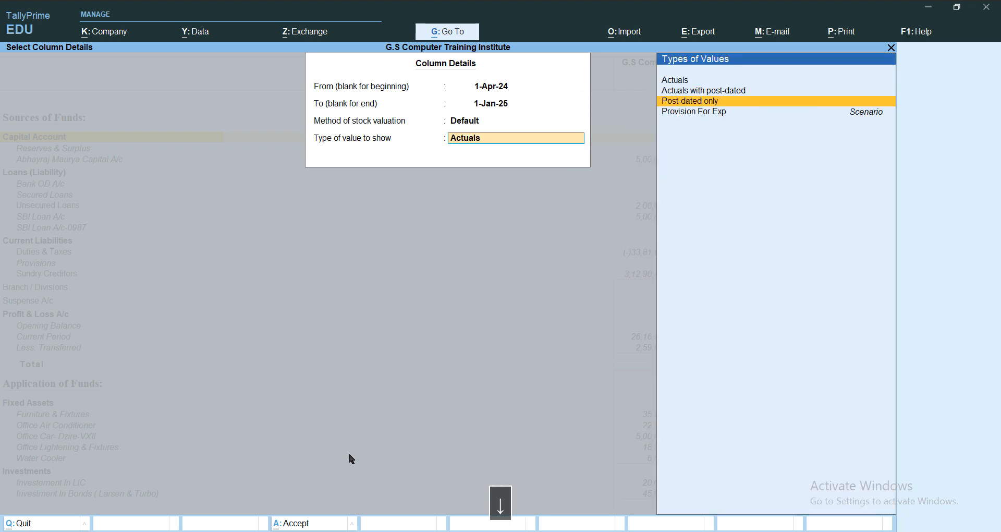
key(Return)
text(y)
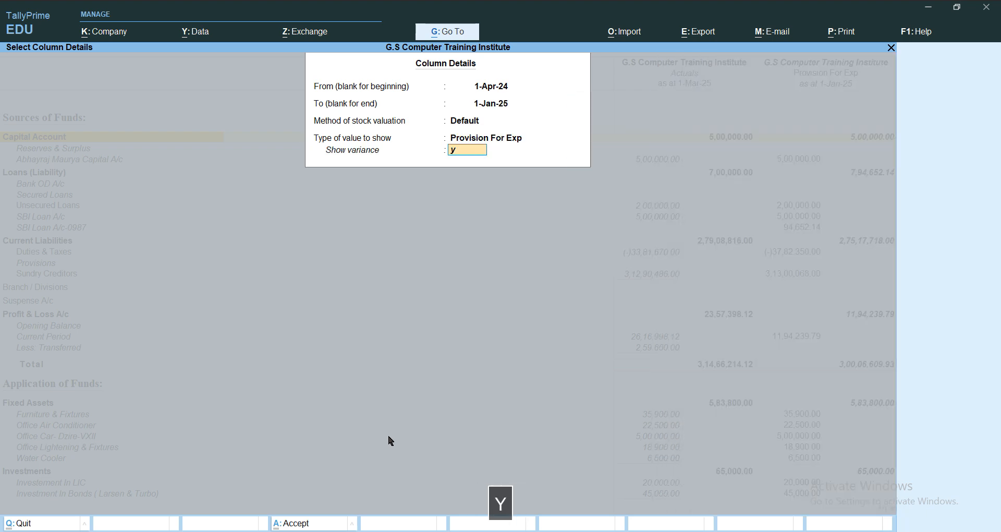
key(Return)
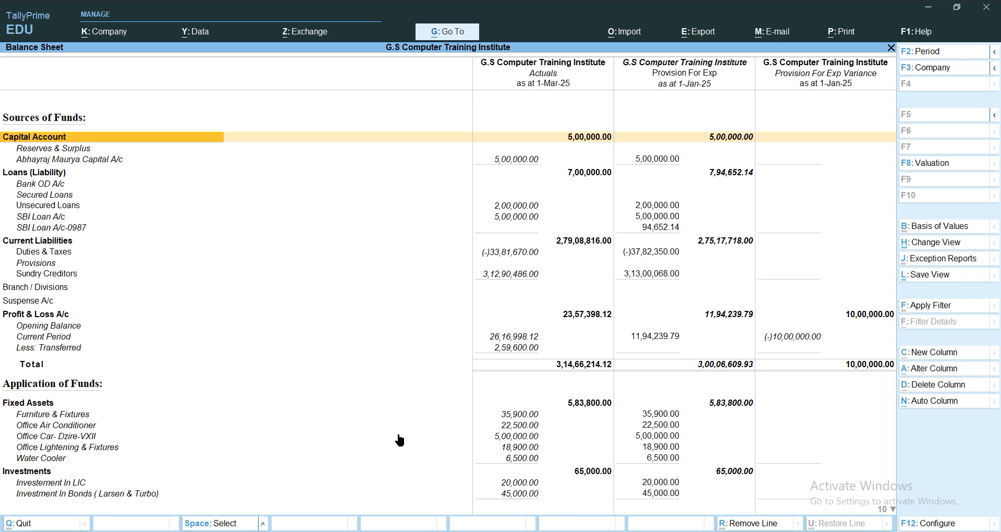